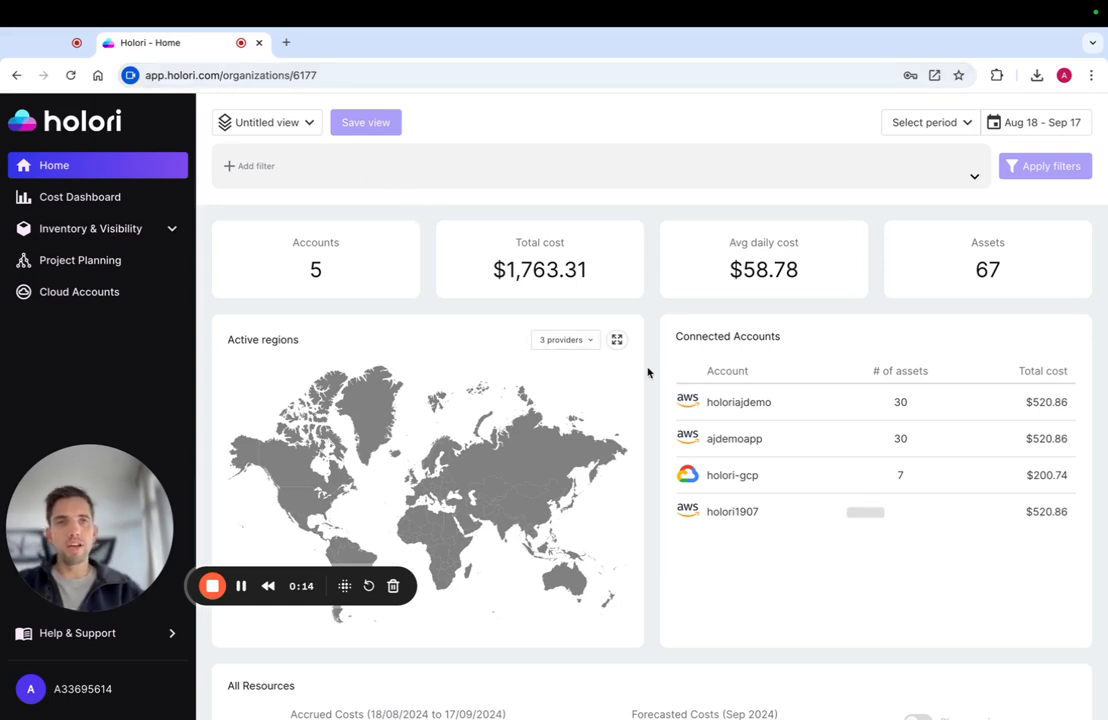
# Step: Open the account's integration settings and start connecting a new Google Cloud Platform account
pyautogui.click(77, 690)
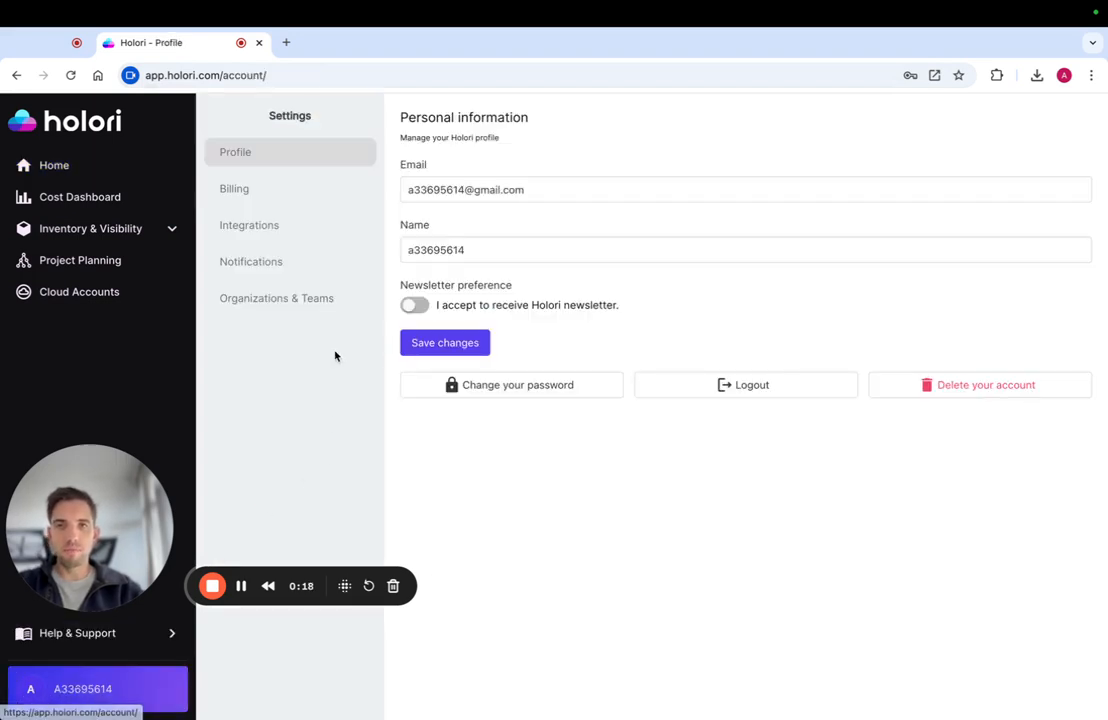
pyautogui.click(249, 226)
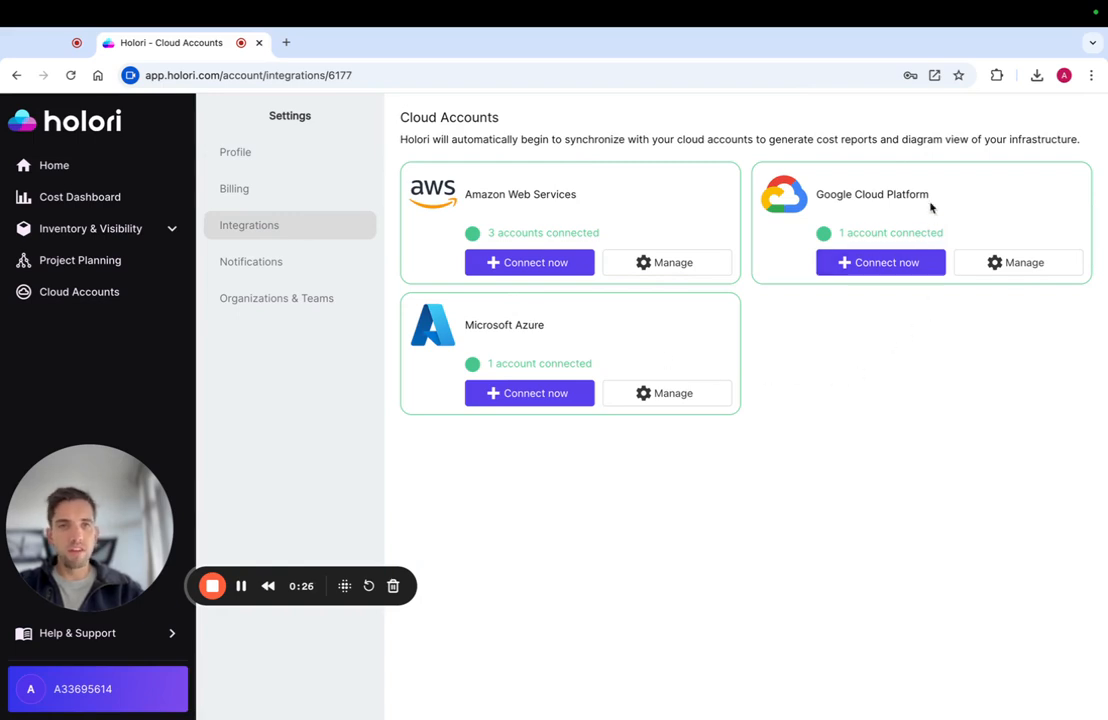
pyautogui.click(897, 270)
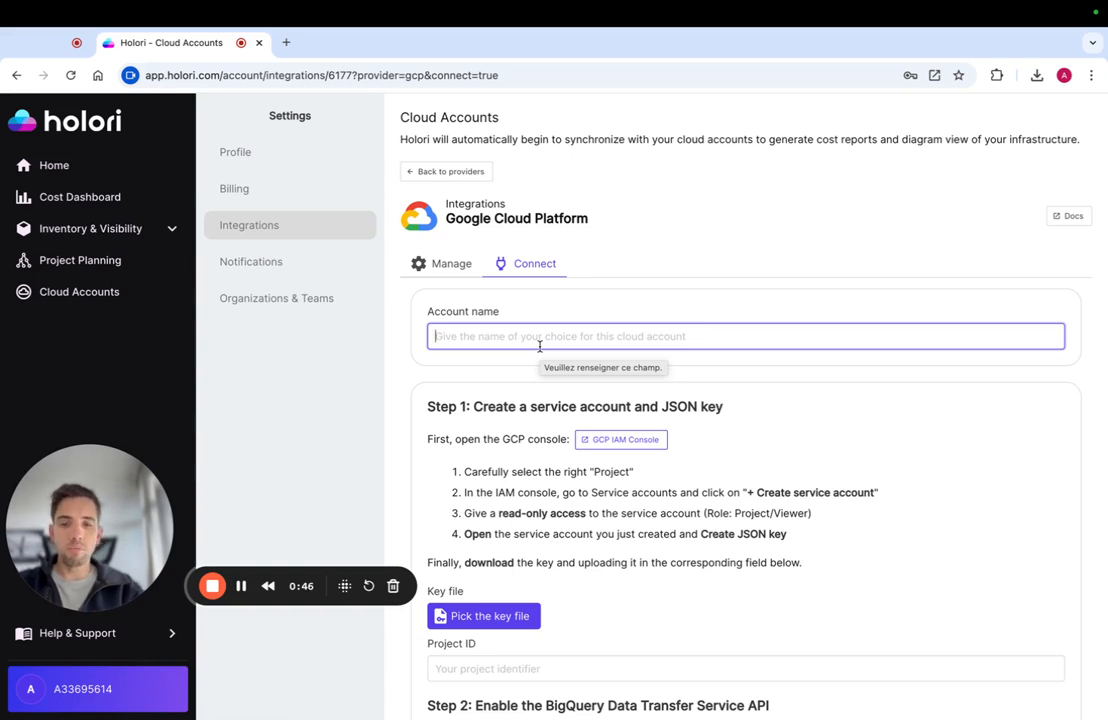
# Step: Name the new cloud account "Demo holori"
pyautogui.write('De')
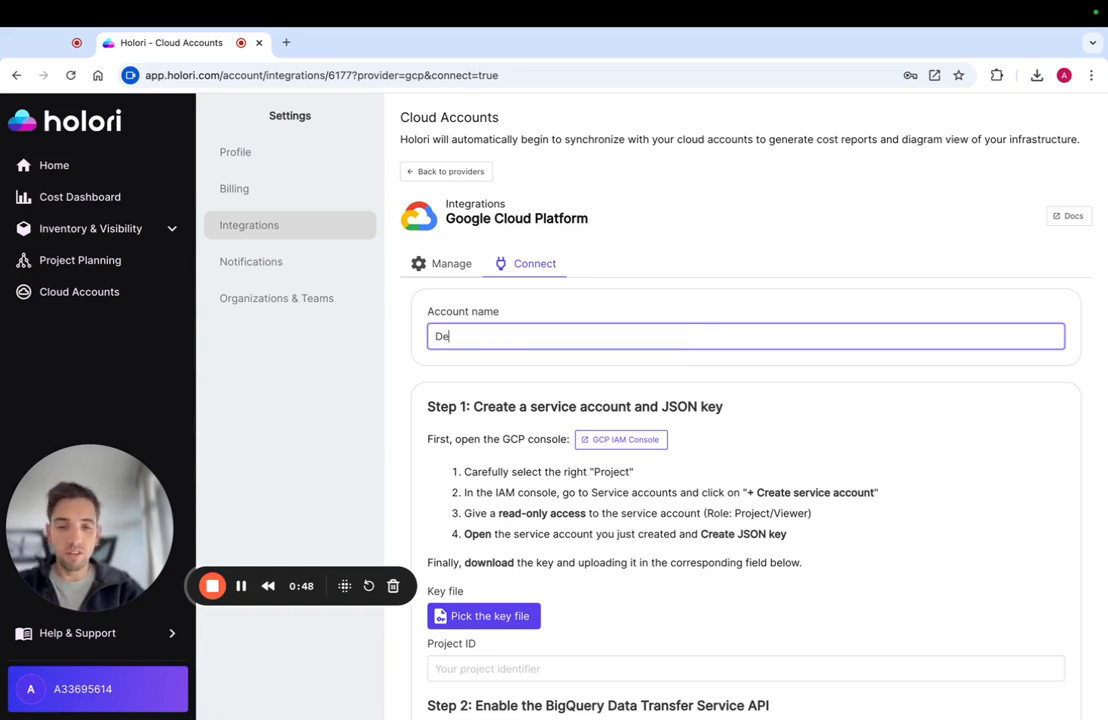
pyautogui.write('mo holori')
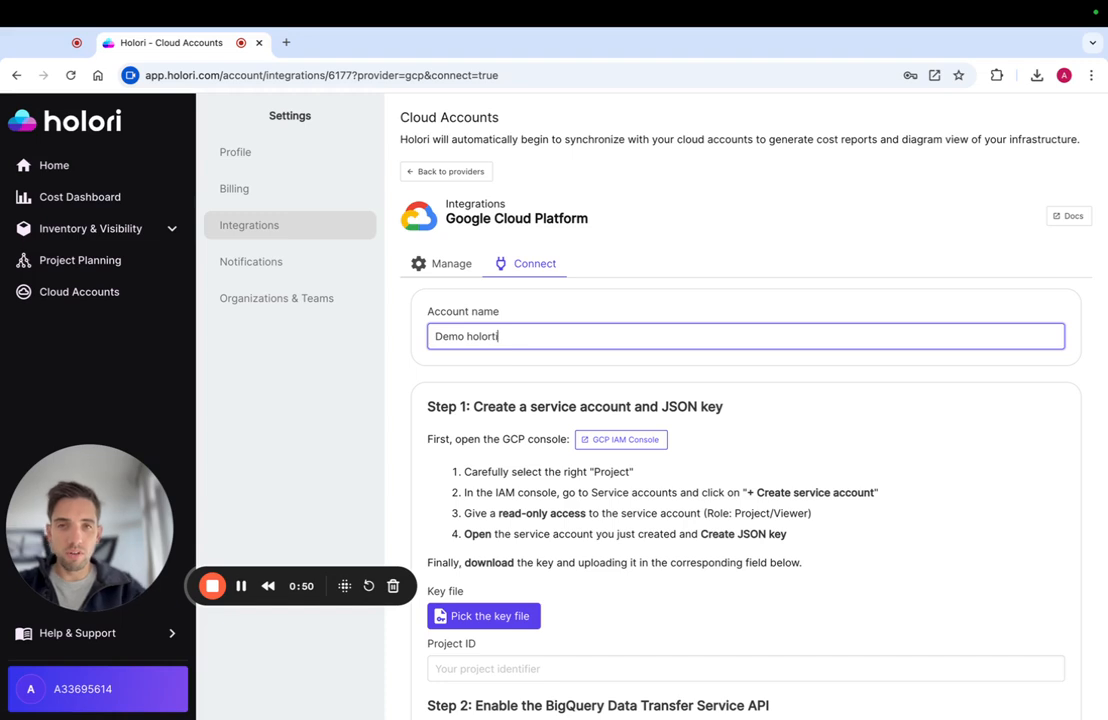
pyautogui.click(810, 407)
pyautogui.scroll(-2, 810, 407)
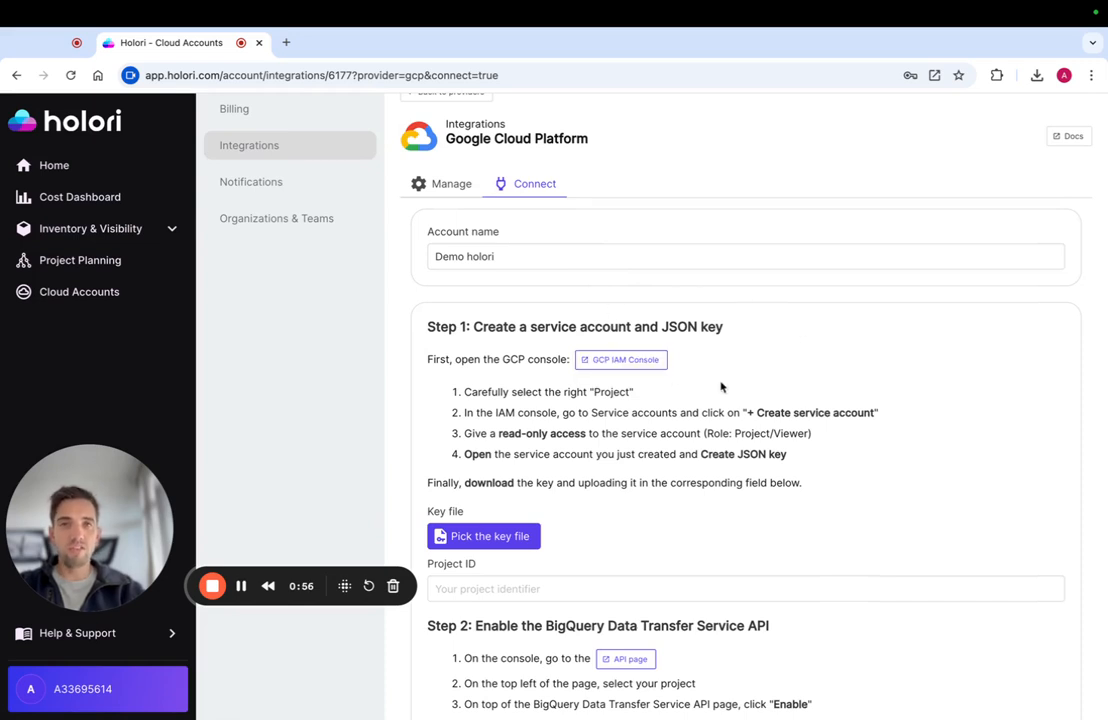
# Step: Open the GCP IAM console from the Step 1 instructions and check which project is selected, keeping demoproject
pyautogui.click(628, 364)
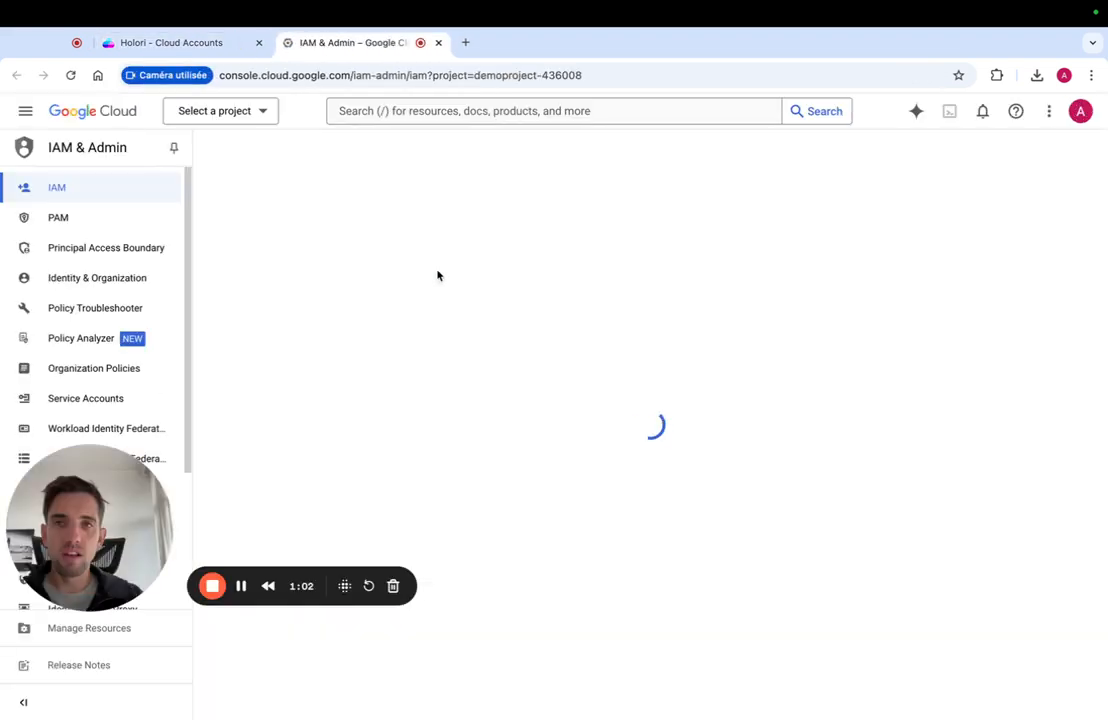
pyautogui.click(221, 48)
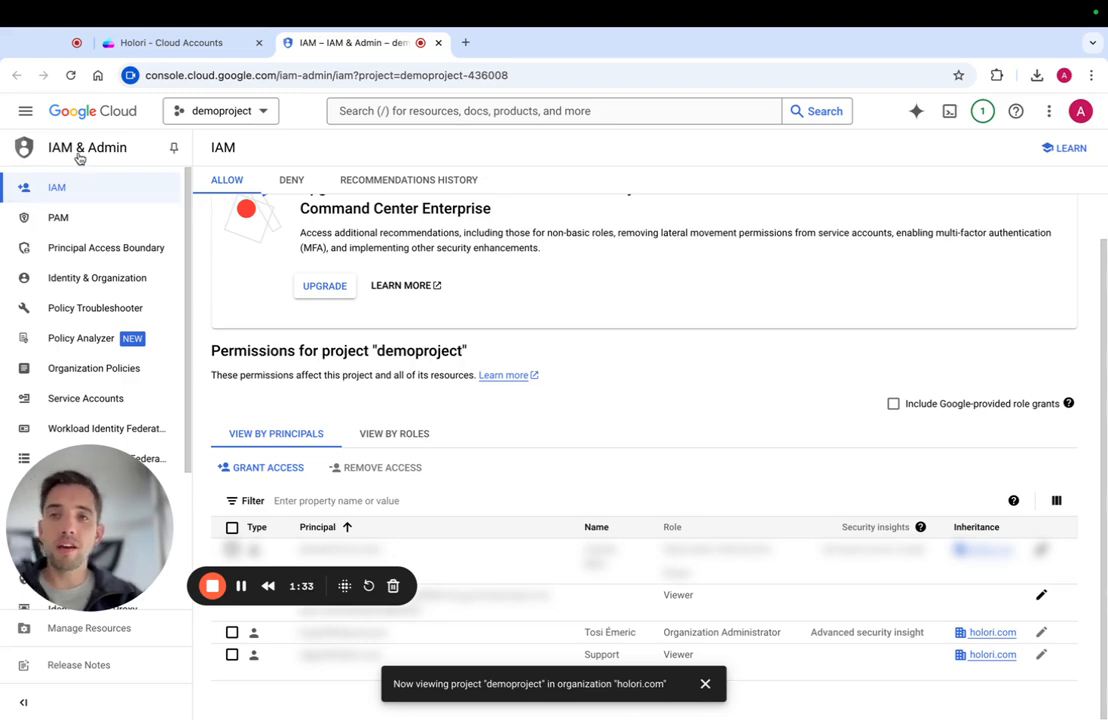
pyautogui.click(264, 113)
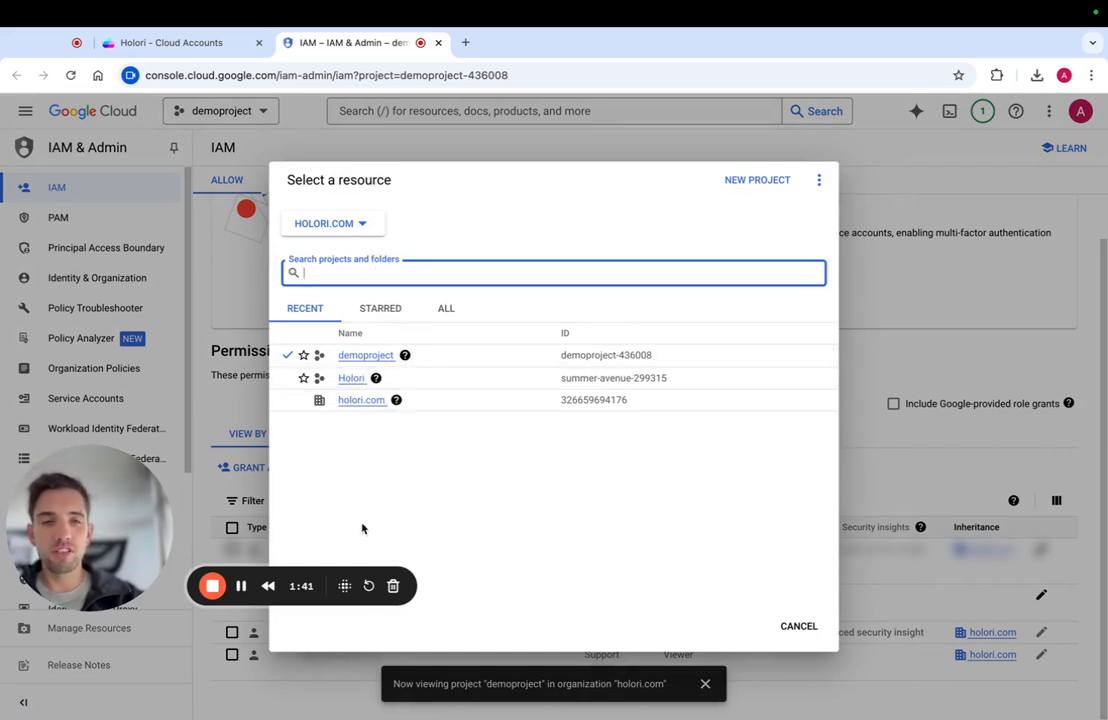
pyautogui.click(800, 628)
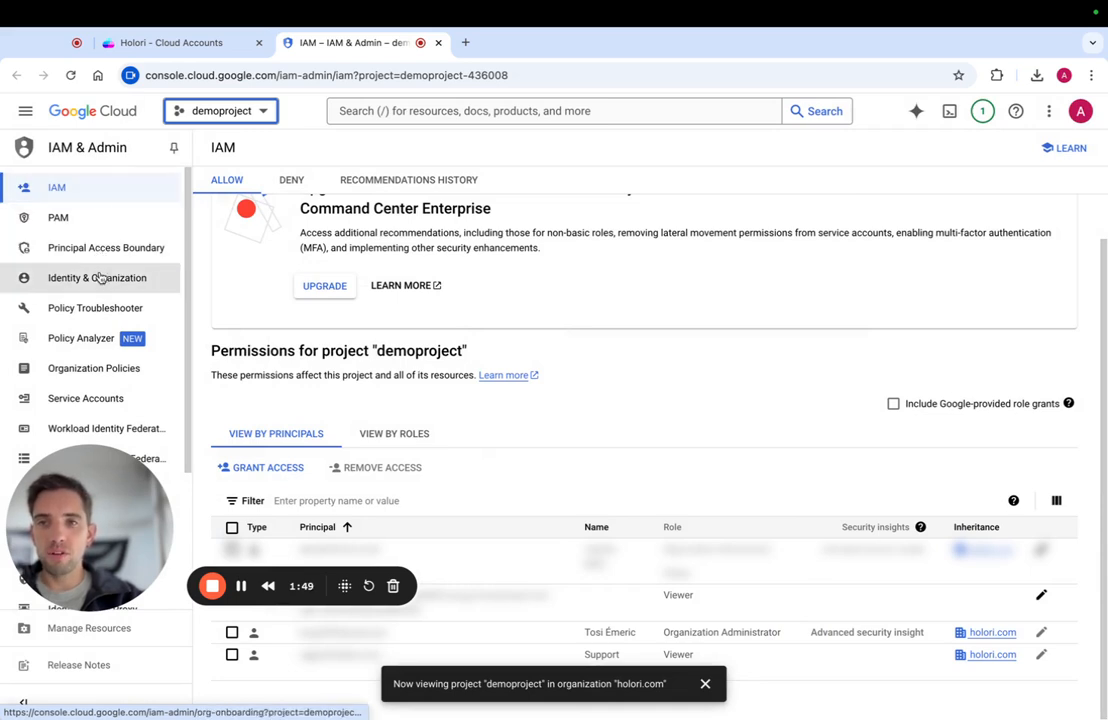
# Step: Create a service account named holori-testing in demoproject and continue to its project access settings
pyautogui.click(109, 400)
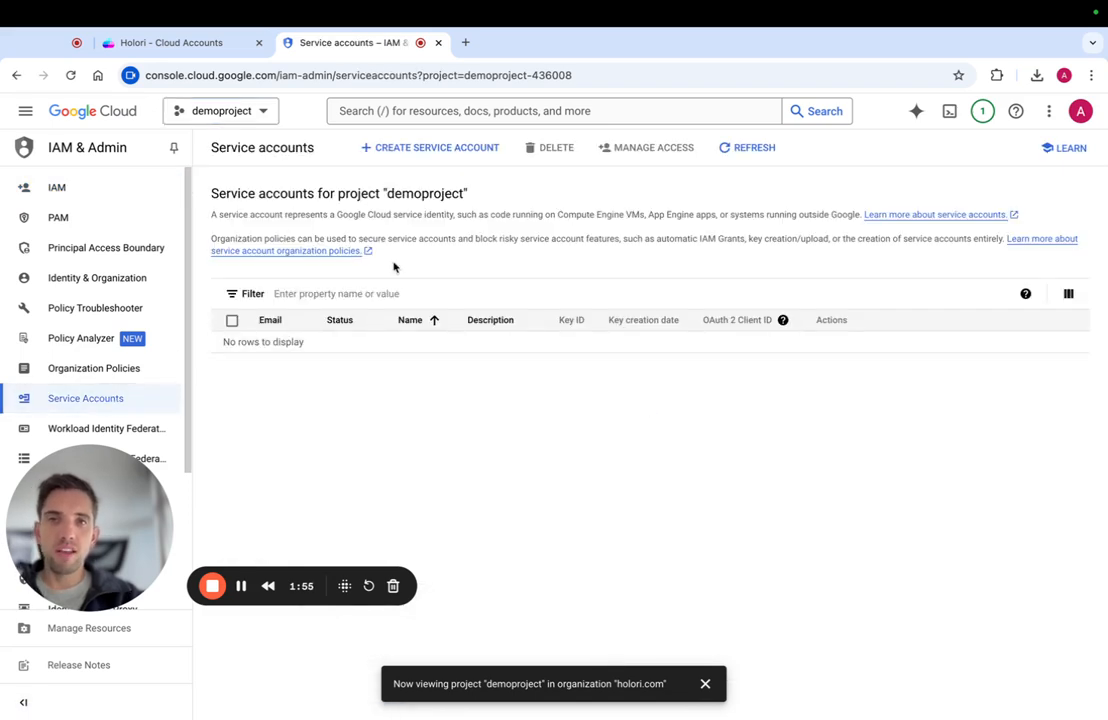
pyautogui.click(442, 149)
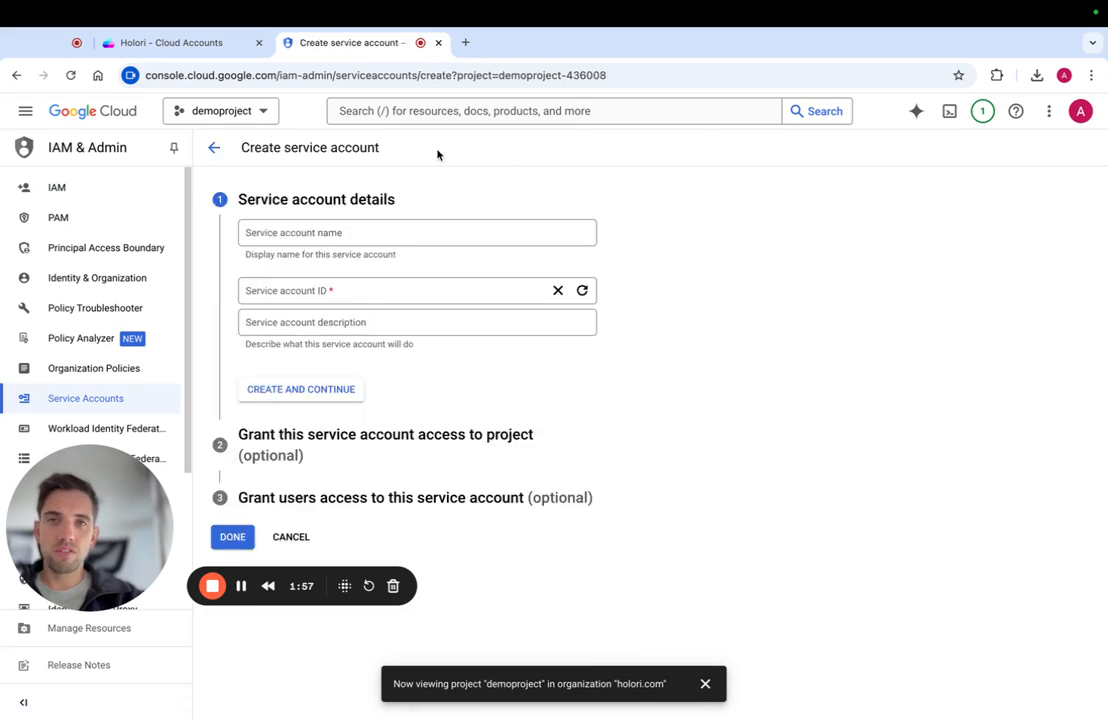
pyautogui.click(362, 233)
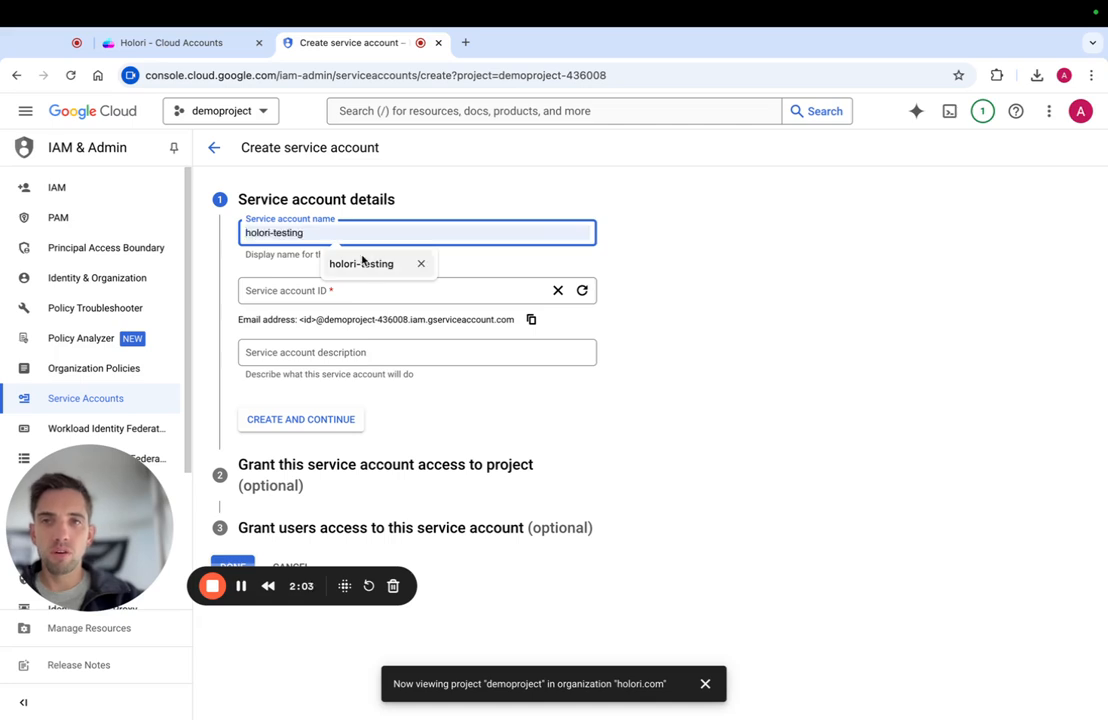
pyautogui.click(360, 264)
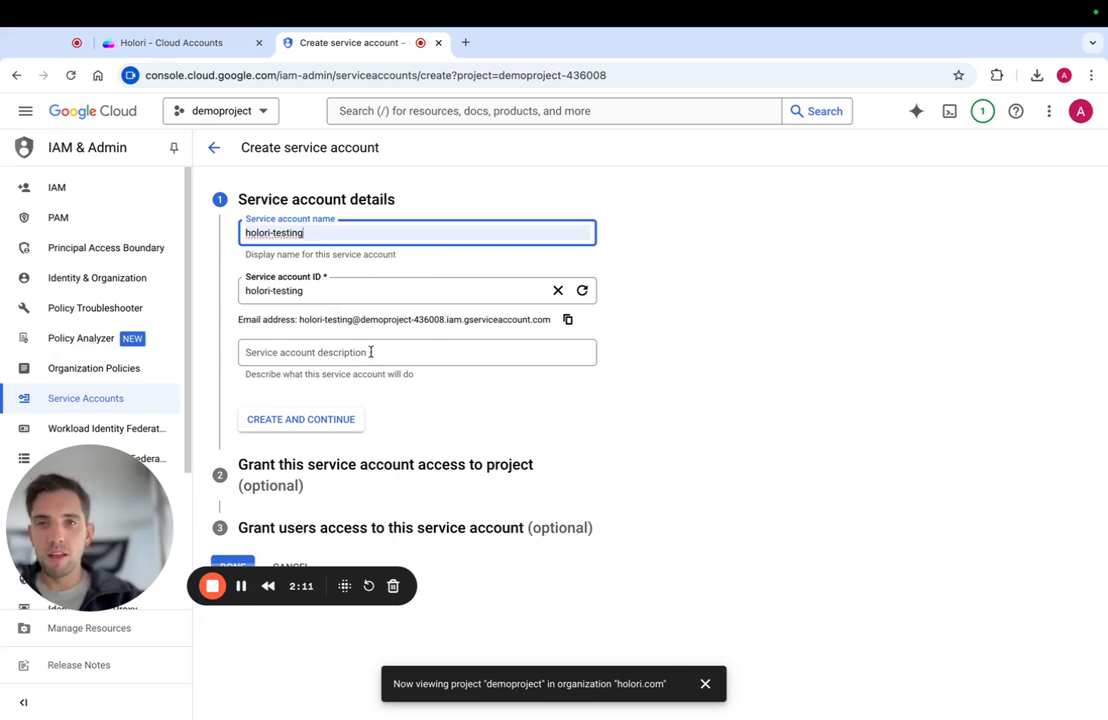
pyautogui.click(313, 421)
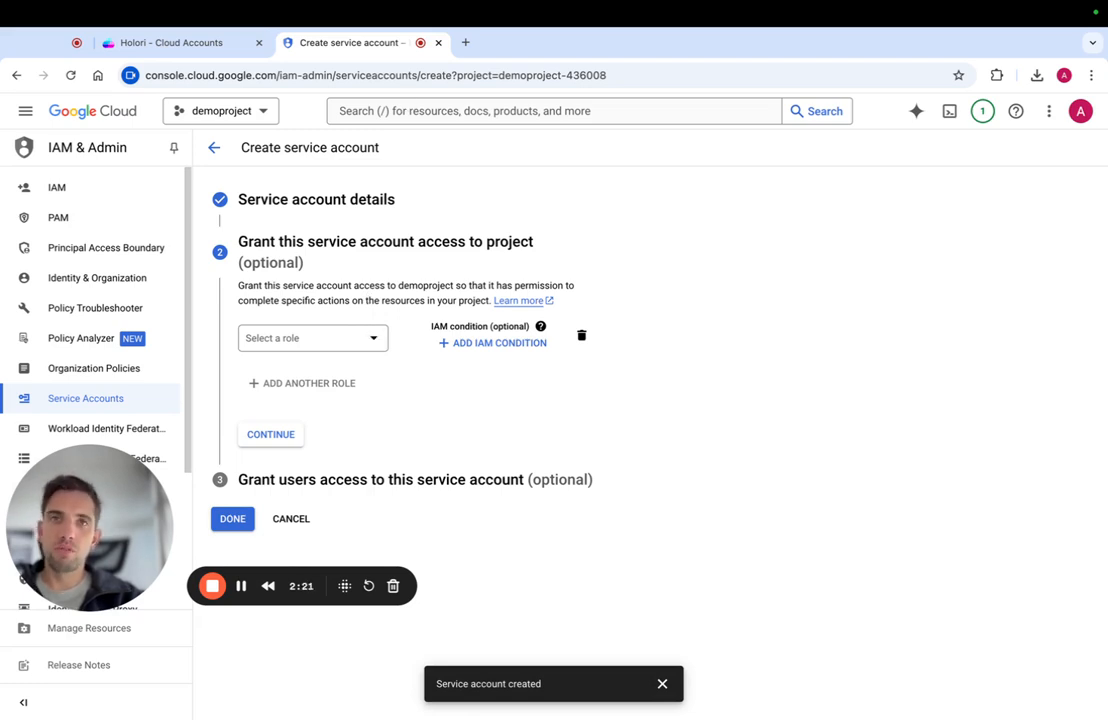
# Step: Grant the service account the Project Viewer role and finish its creation without granting any users access
pyautogui.click(337, 344)
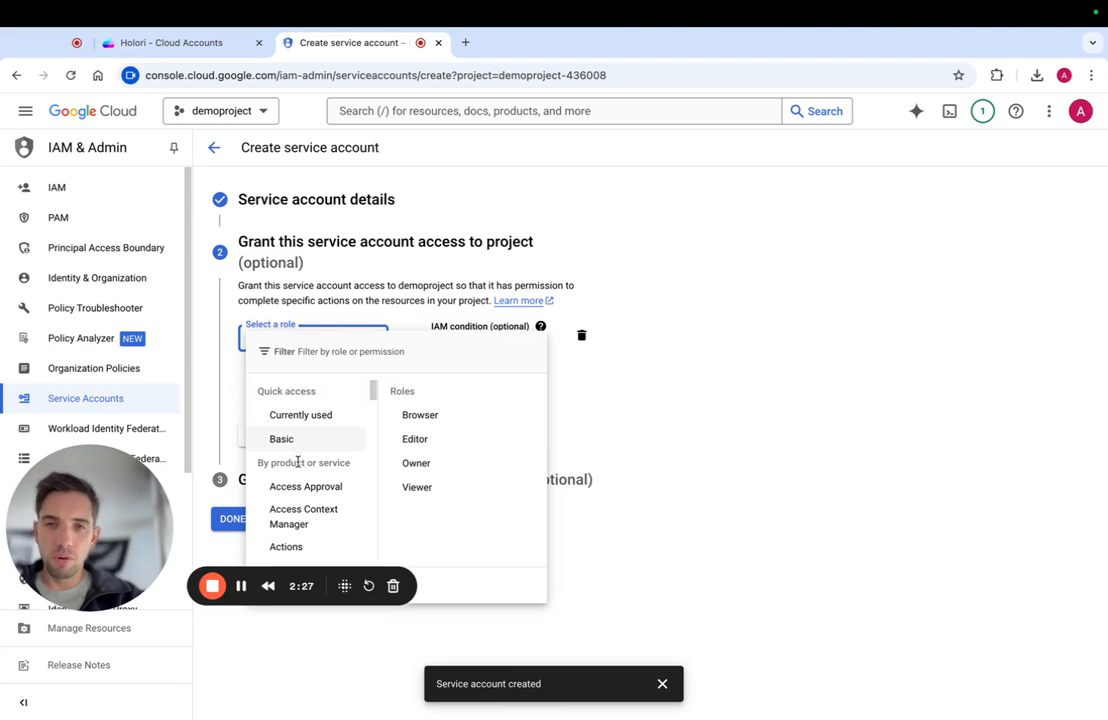
pyautogui.scroll(-10, 305, 495)
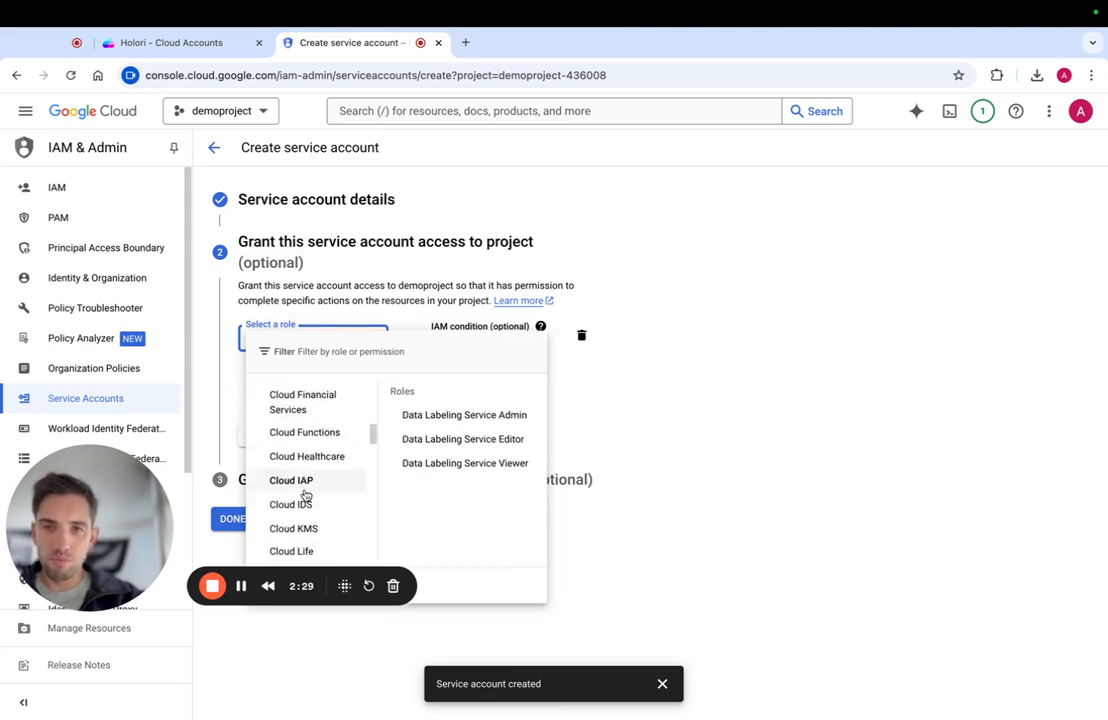
pyautogui.scroll(-15, 305, 495)
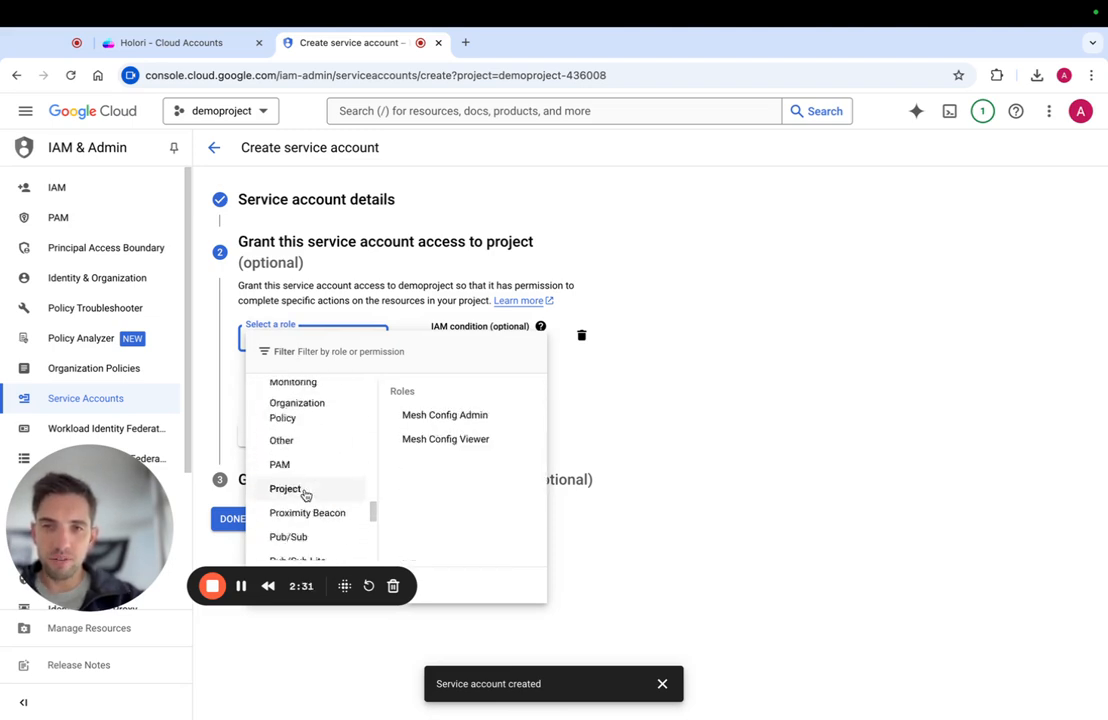
pyautogui.scroll(-4, 305, 493)
pyautogui.scroll(4, 304, 492)
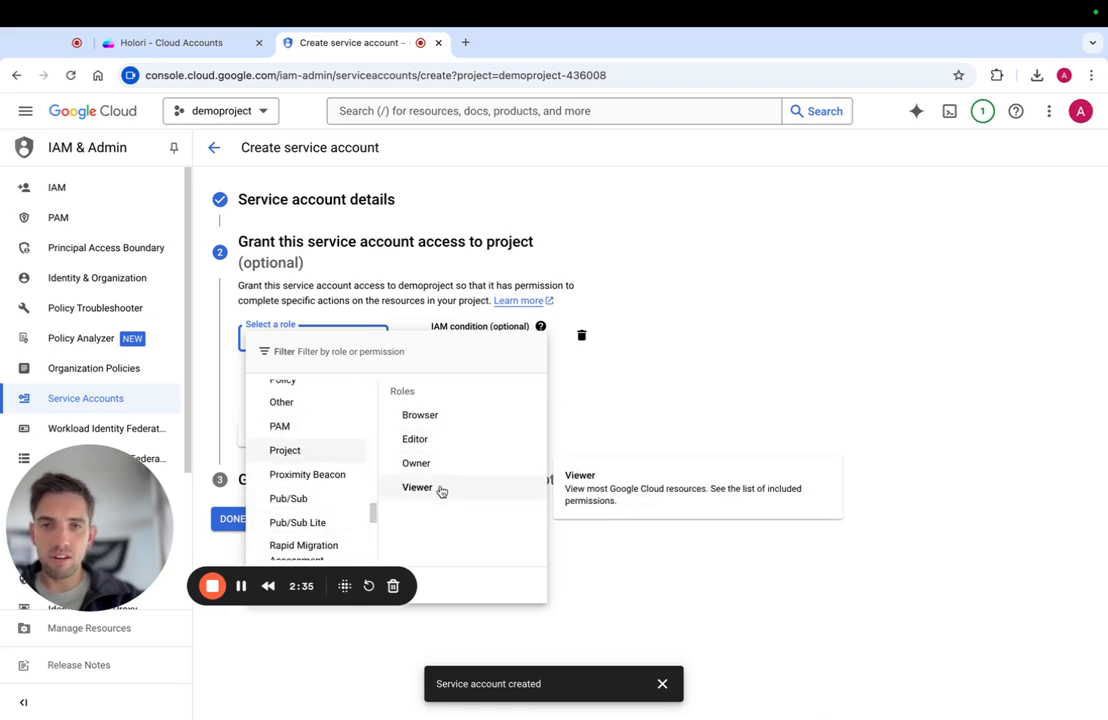
pyautogui.click(441, 489)
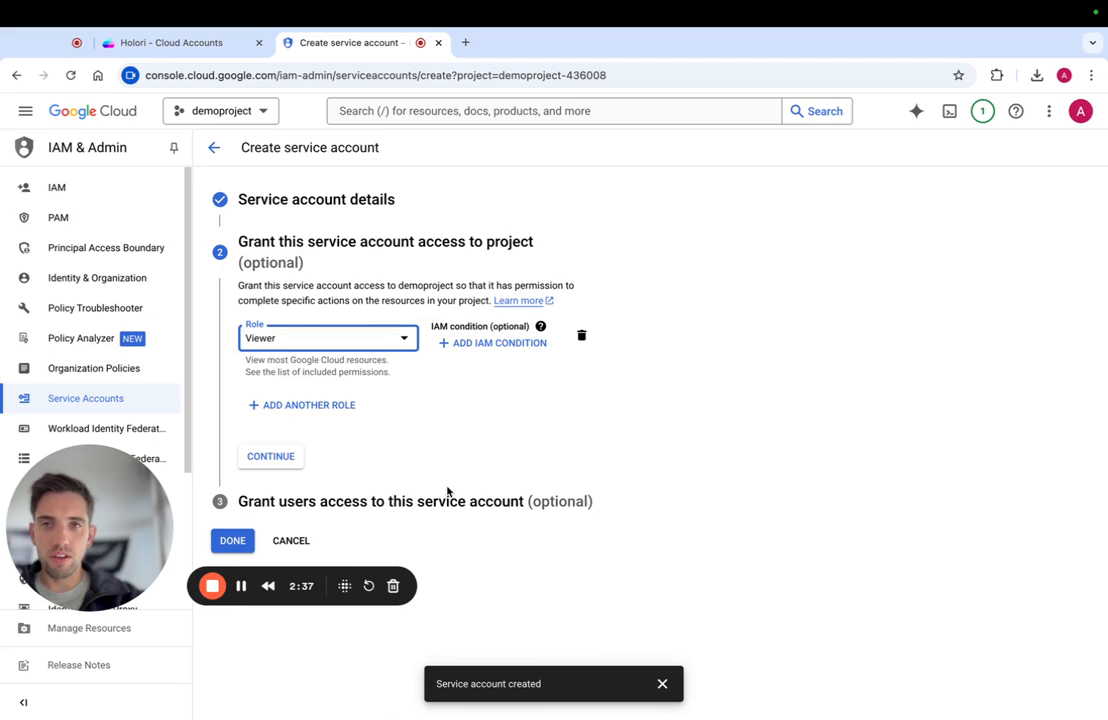
pyautogui.click(289, 461)
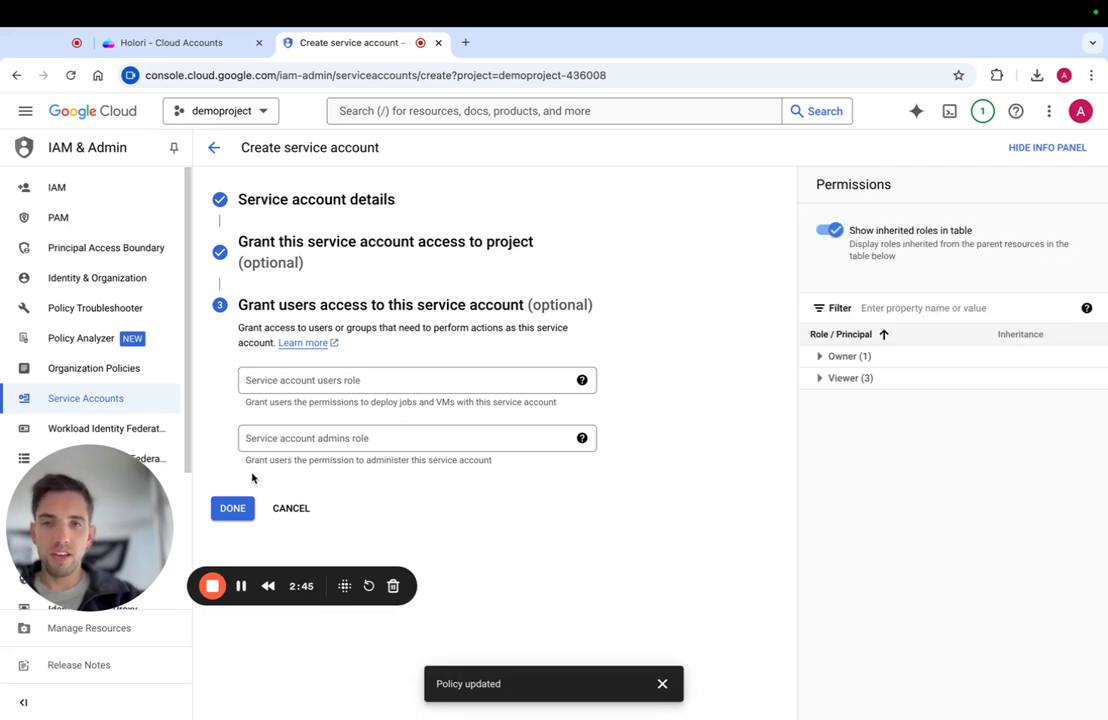
pyautogui.click(232, 507)
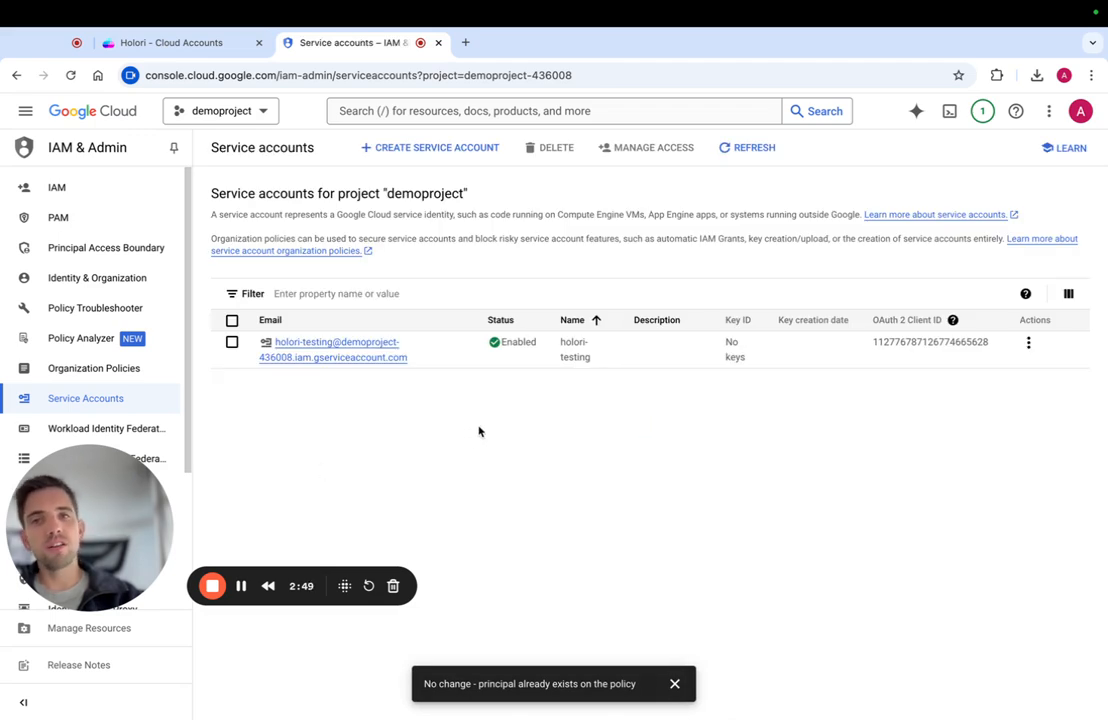
# Step: Create and download a JSON private key for the holori-testing service account, then dismiss the confirmation
pyautogui.click(316, 348)
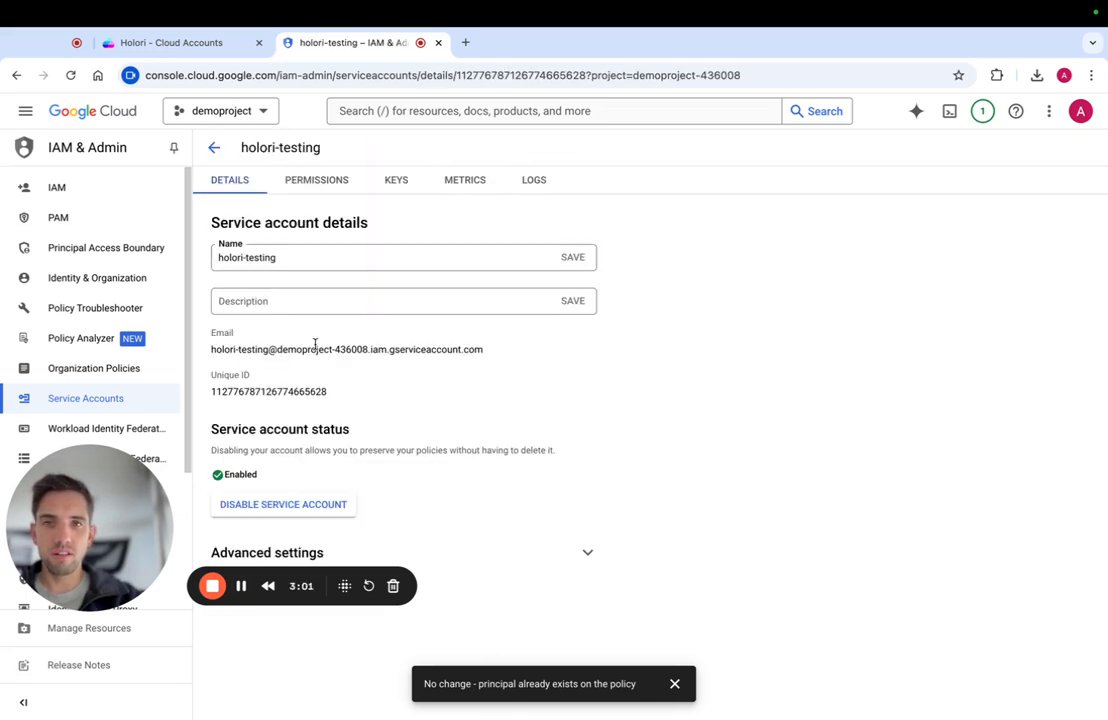
pyautogui.click(396, 185)
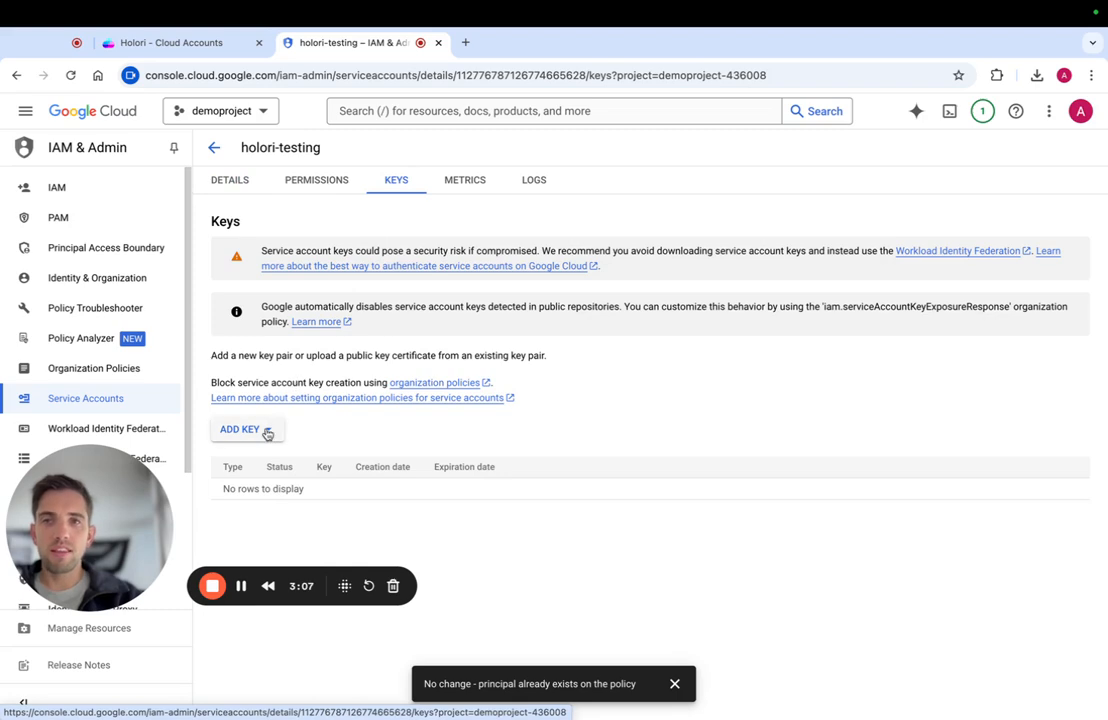
pyautogui.click(268, 432)
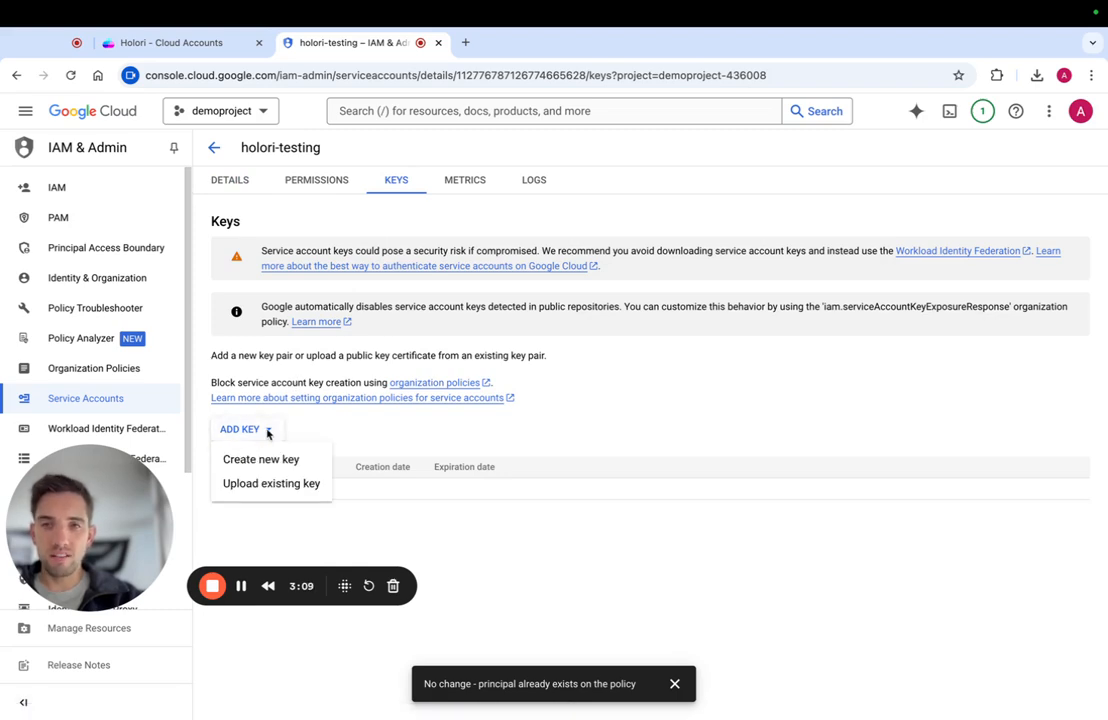
pyautogui.click(292, 460)
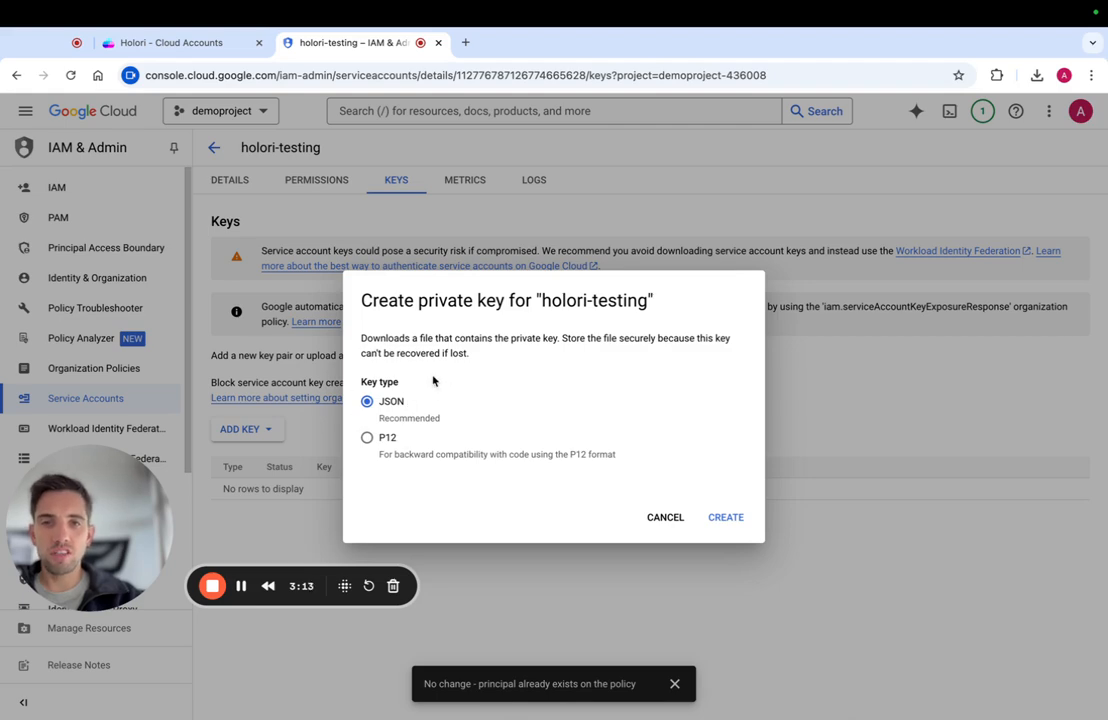
pyautogui.click(725, 518)
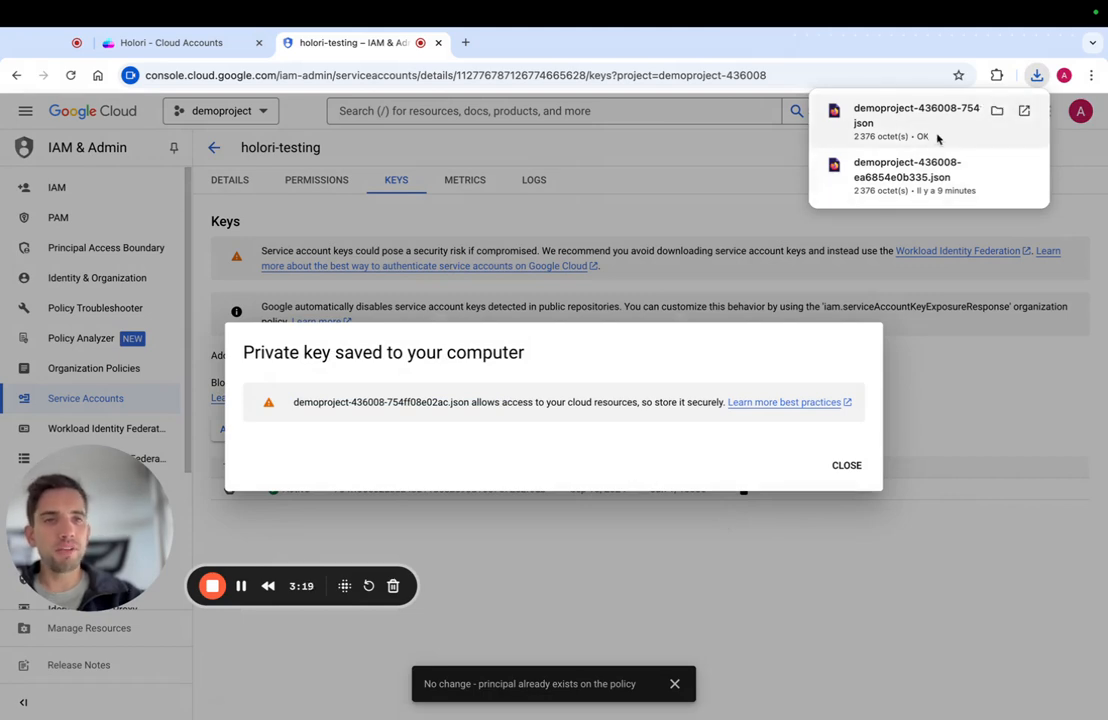
pyautogui.click(846, 466)
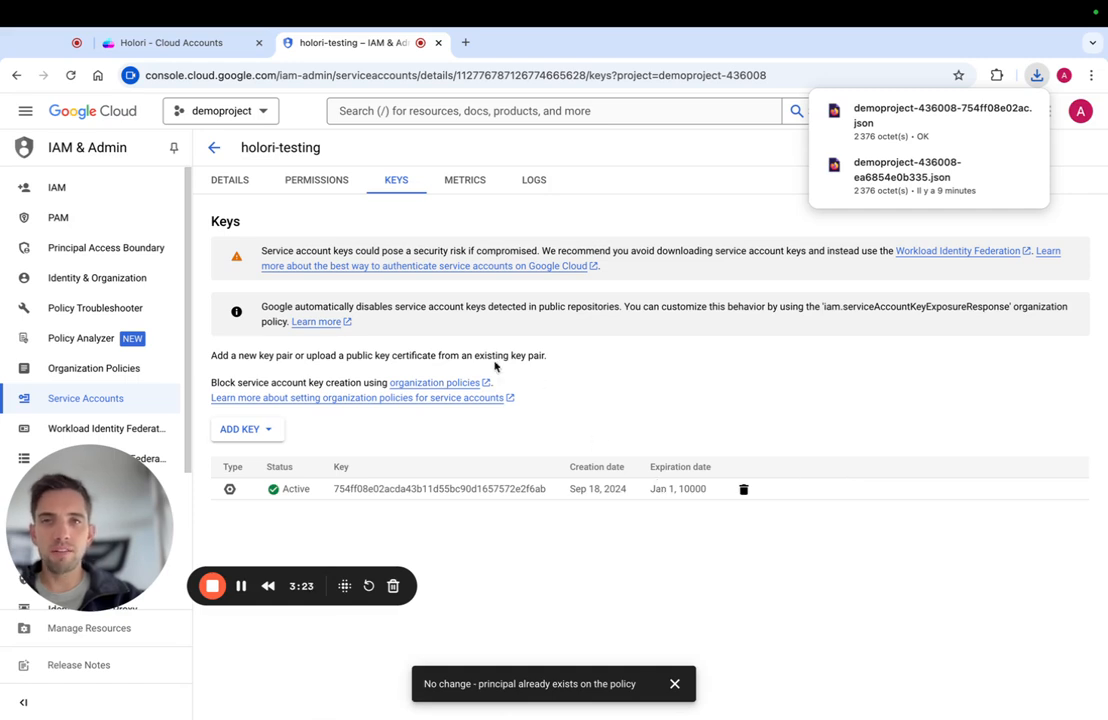
# Step: Return to Holori, upload the newly downloaded JSON key file in Step 1, and close the Google Cloud console tab
pyautogui.click(210, 44)
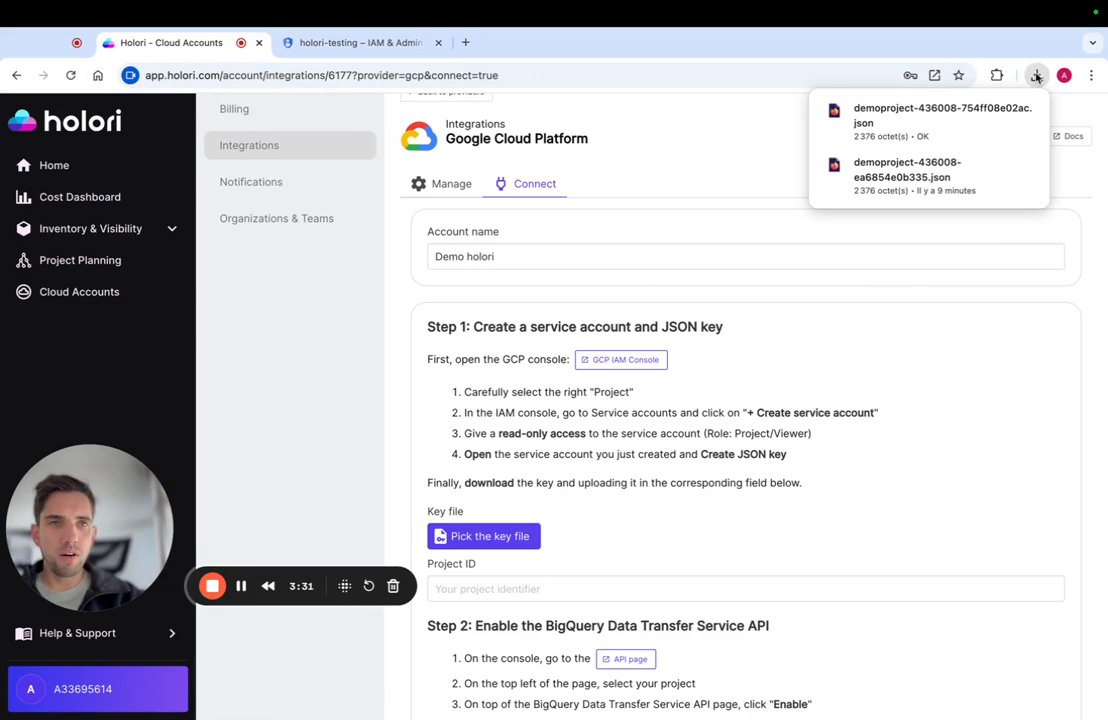
pyautogui.scroll(-2, 950, 340)
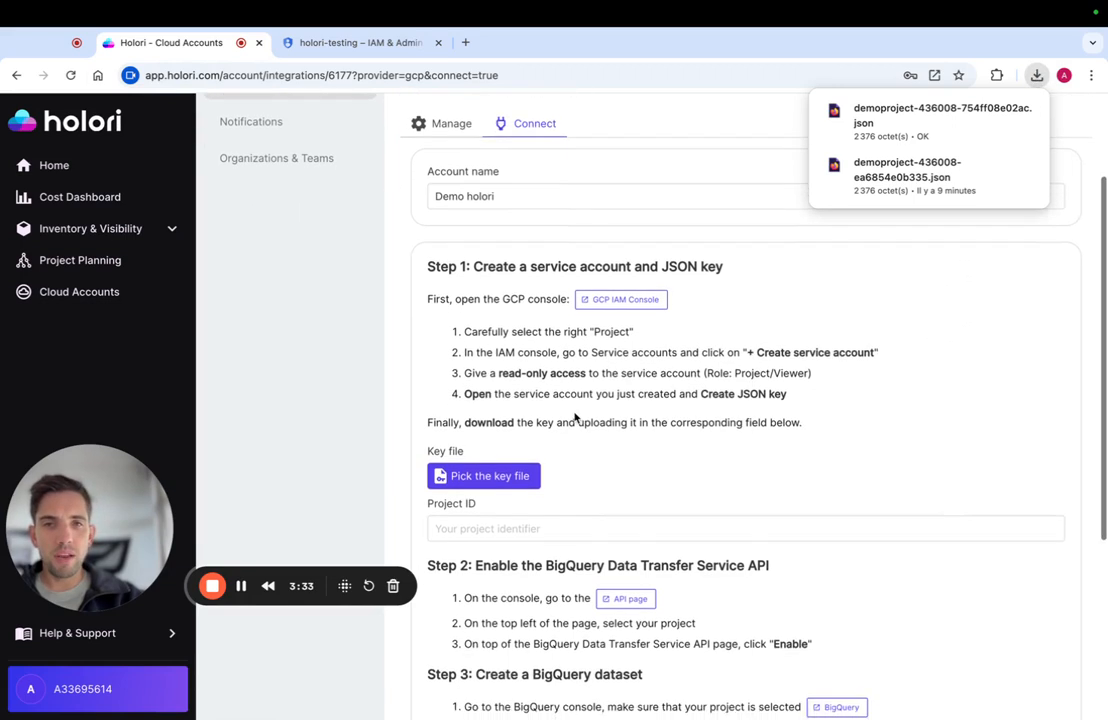
pyautogui.scroll(-1, 575, 418)
pyautogui.click(509, 447)
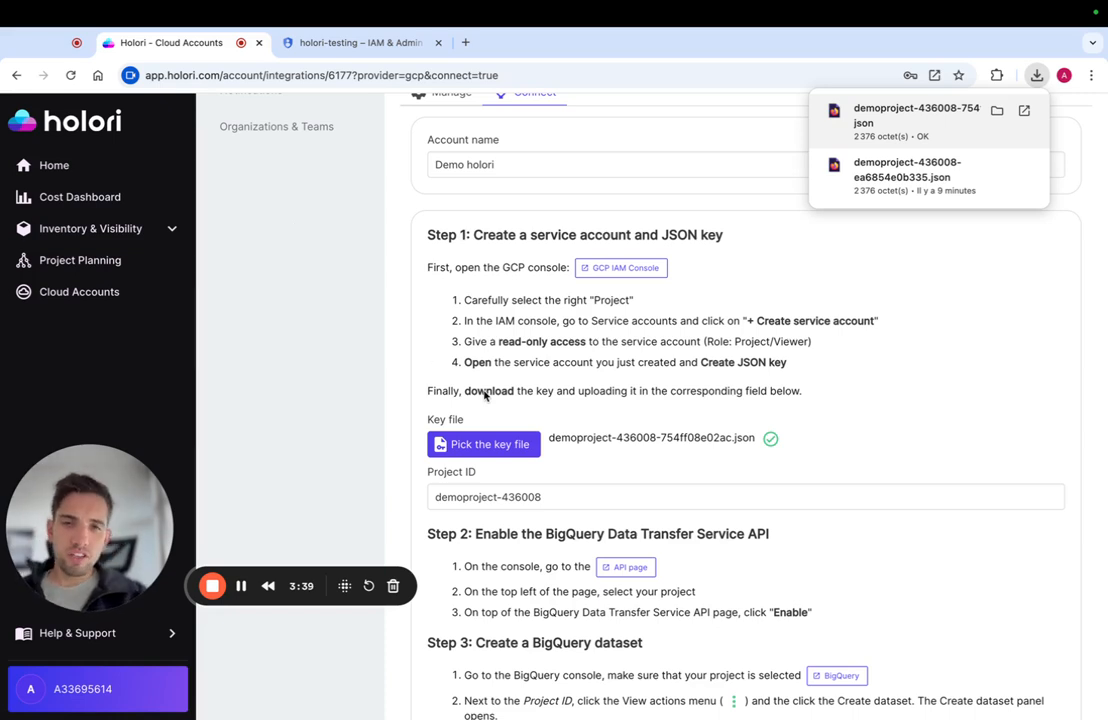
pyautogui.scroll(-2, 495, 410)
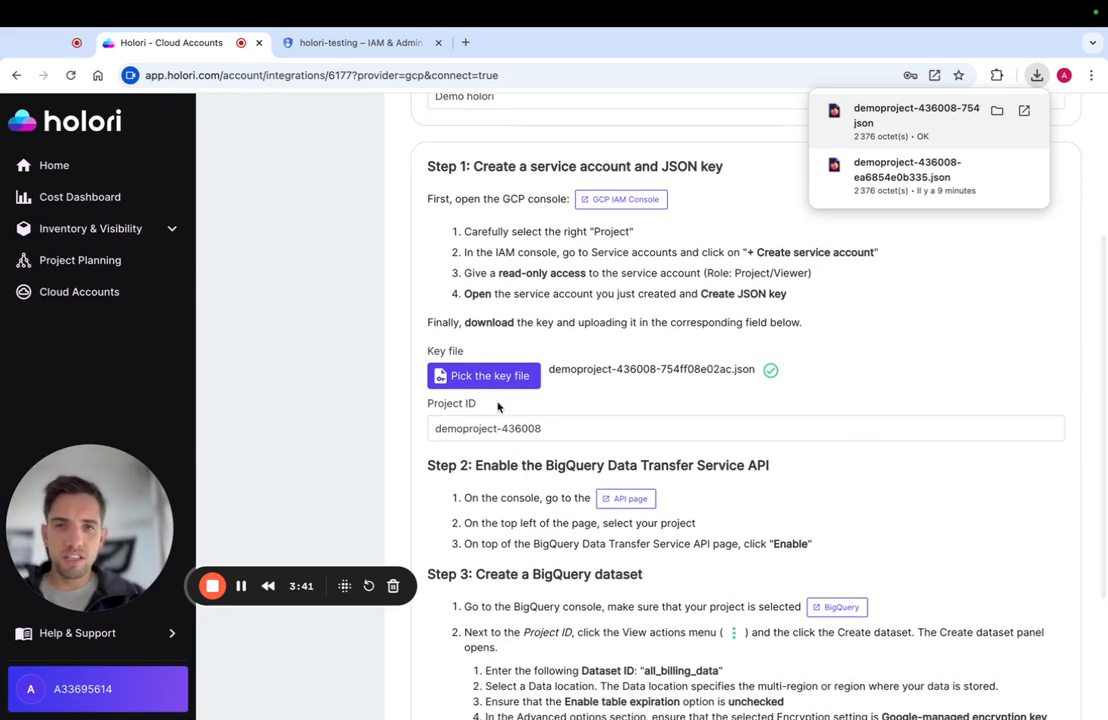
pyautogui.click(851, 297)
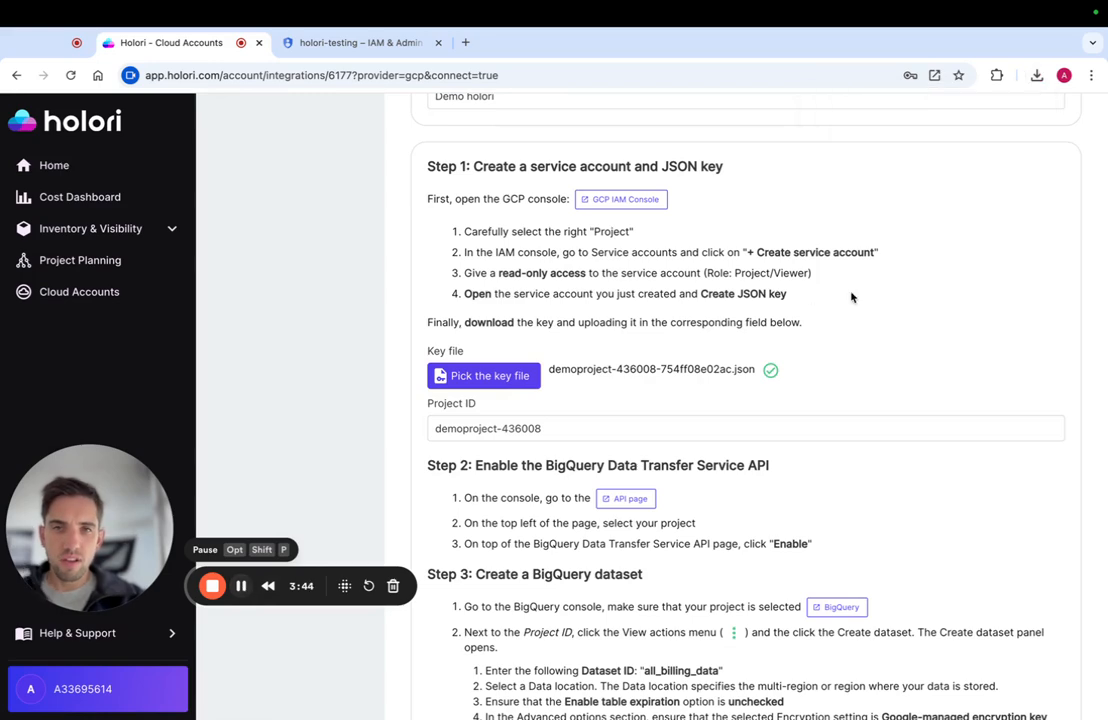
pyautogui.scroll(-5, 851, 297)
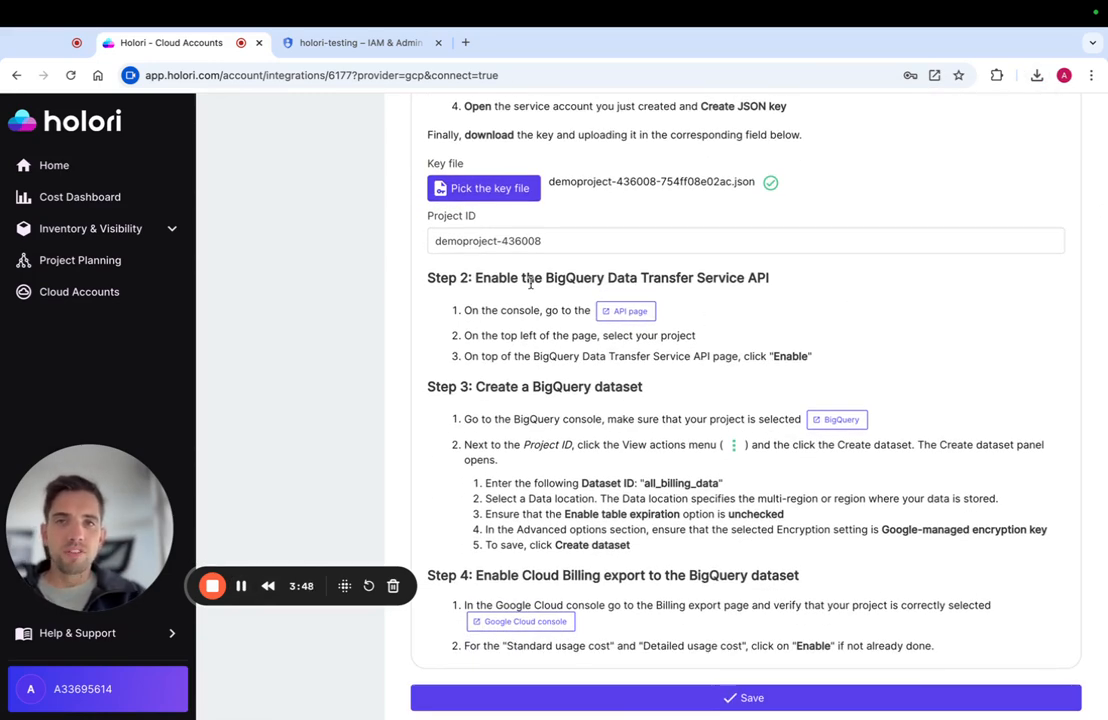
pyautogui.middleClick(383, 40)
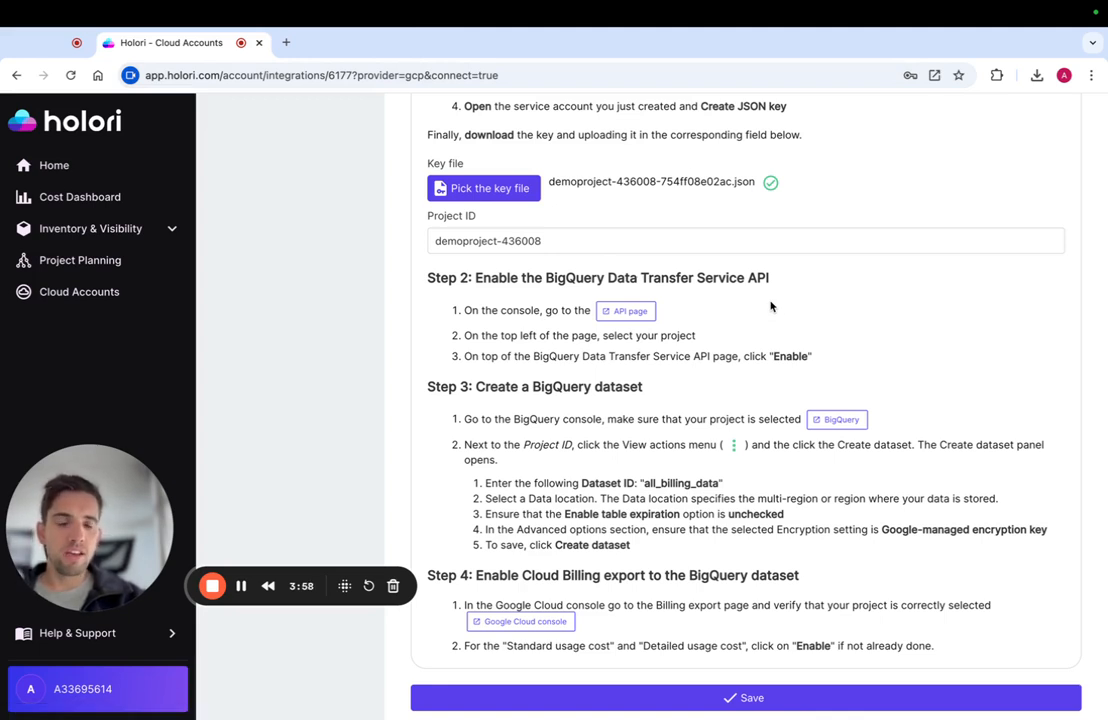
# Step: Open the API page from Step 2, enable the BigQuery Data Transfer API for demoproject, and return to Holori, closing the API tab
pyautogui.click(627, 311)
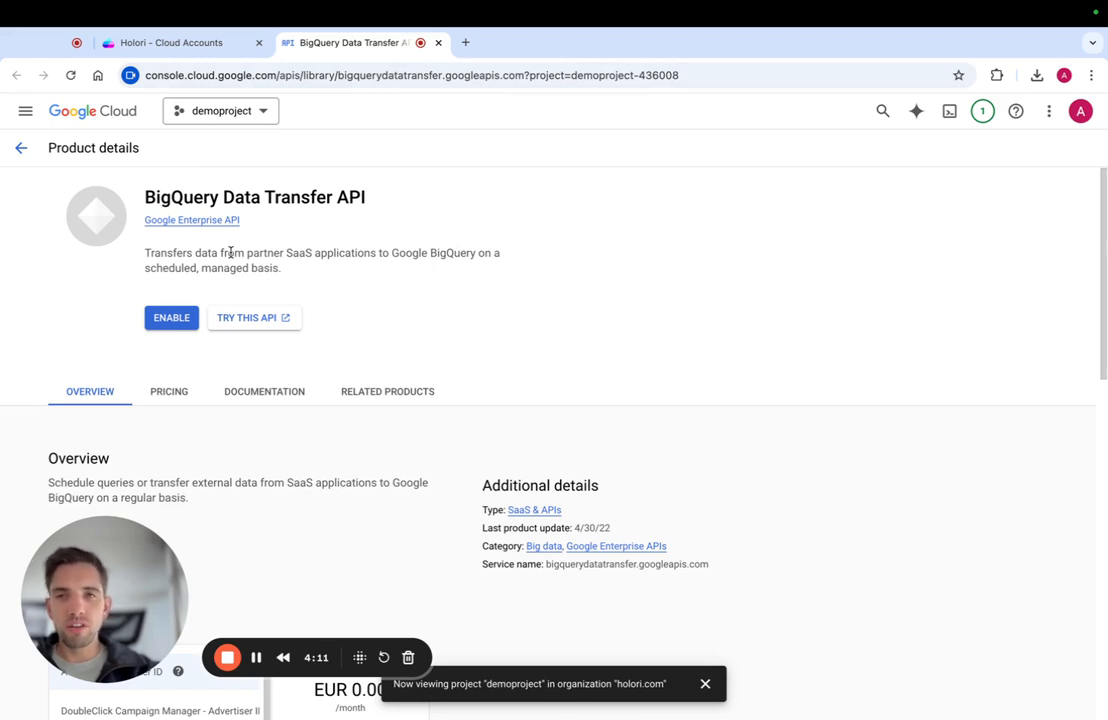
pyautogui.click(172, 318)
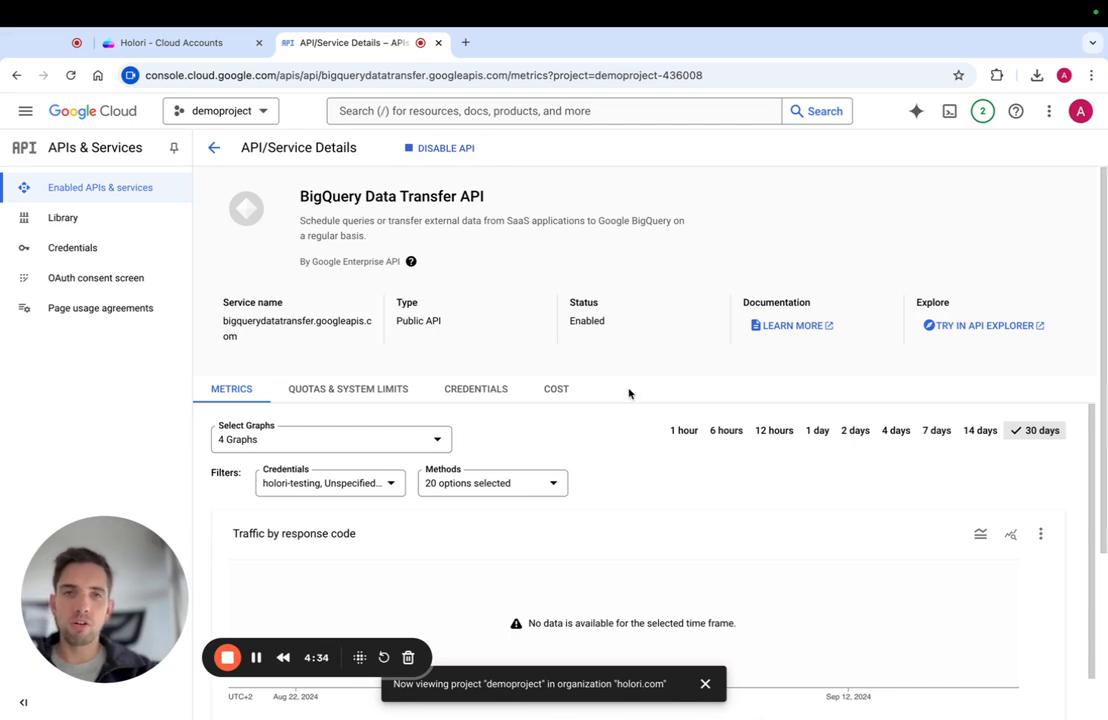
pyautogui.click(204, 48)
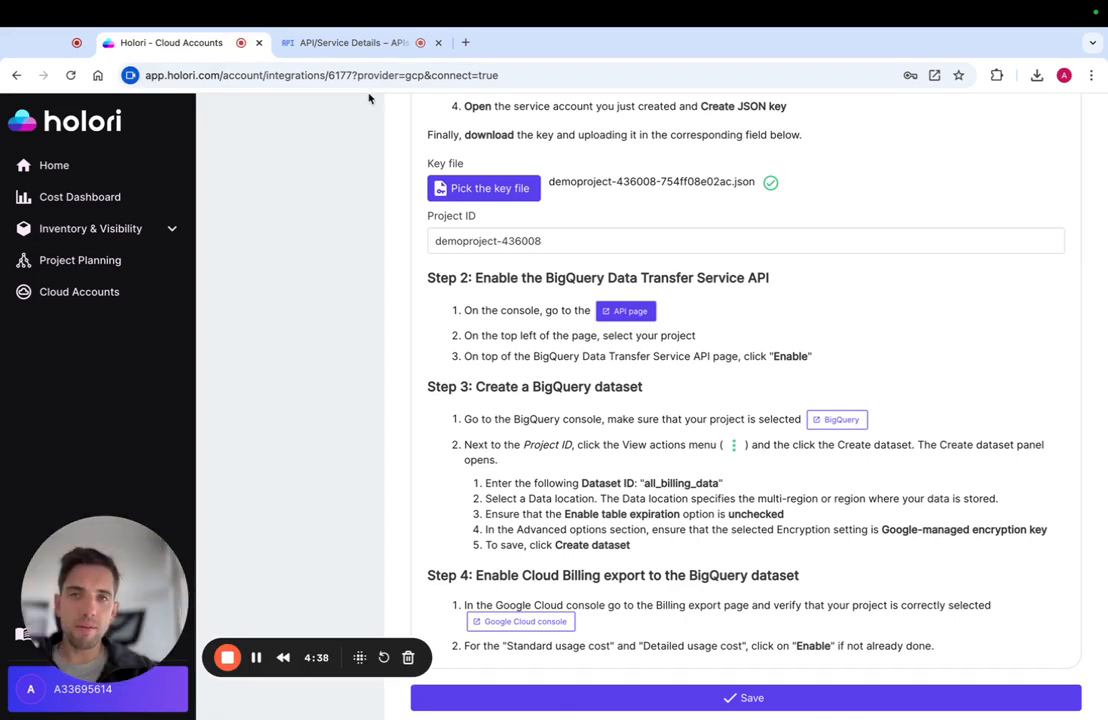
pyautogui.scroll(-1, 512, 376)
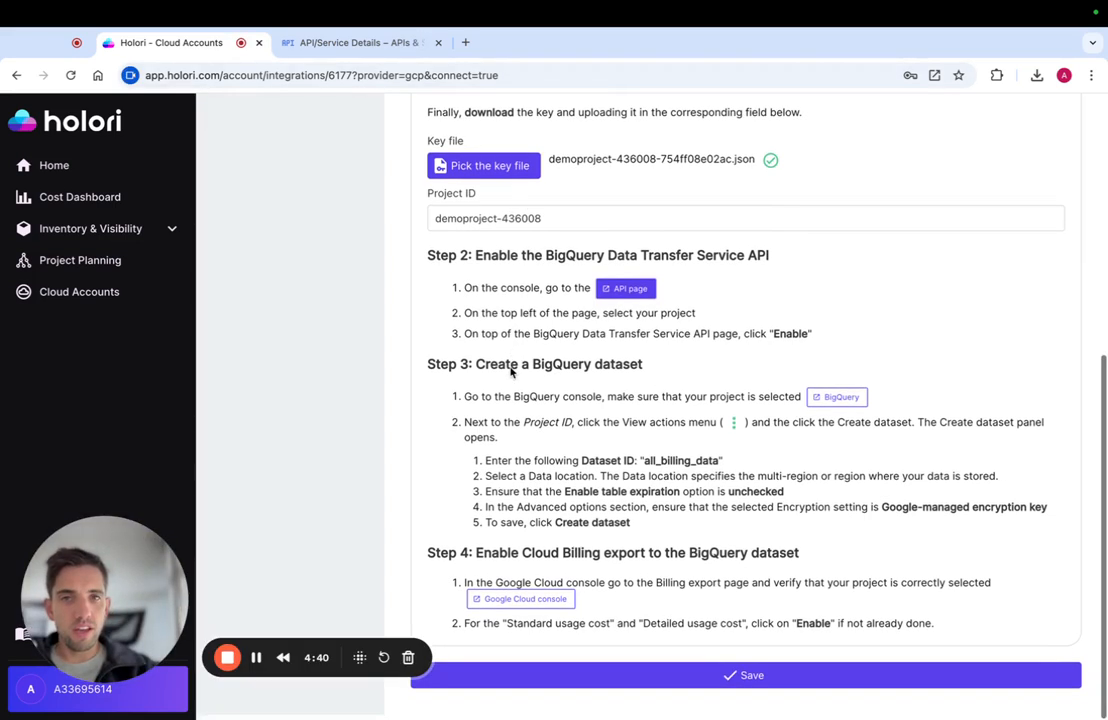
pyautogui.click(438, 42)
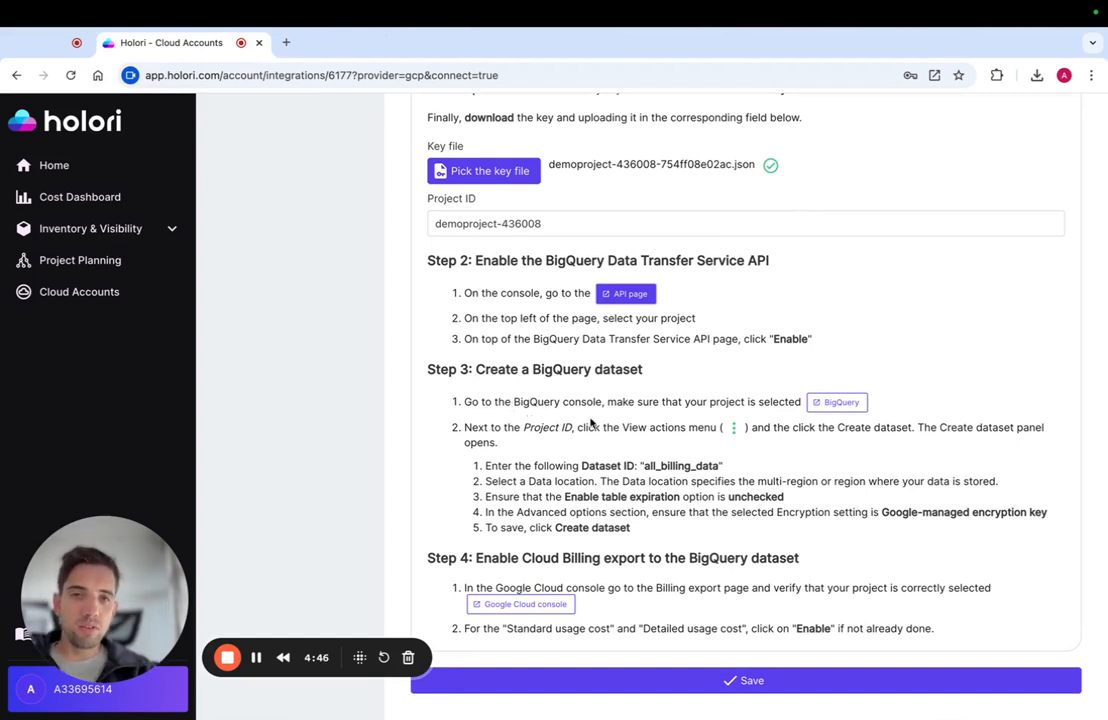
# Step: Open BigQuery from Step 3, enable the BigQuery API, and open the dataset creation form for demoproject
pyautogui.click(840, 403)
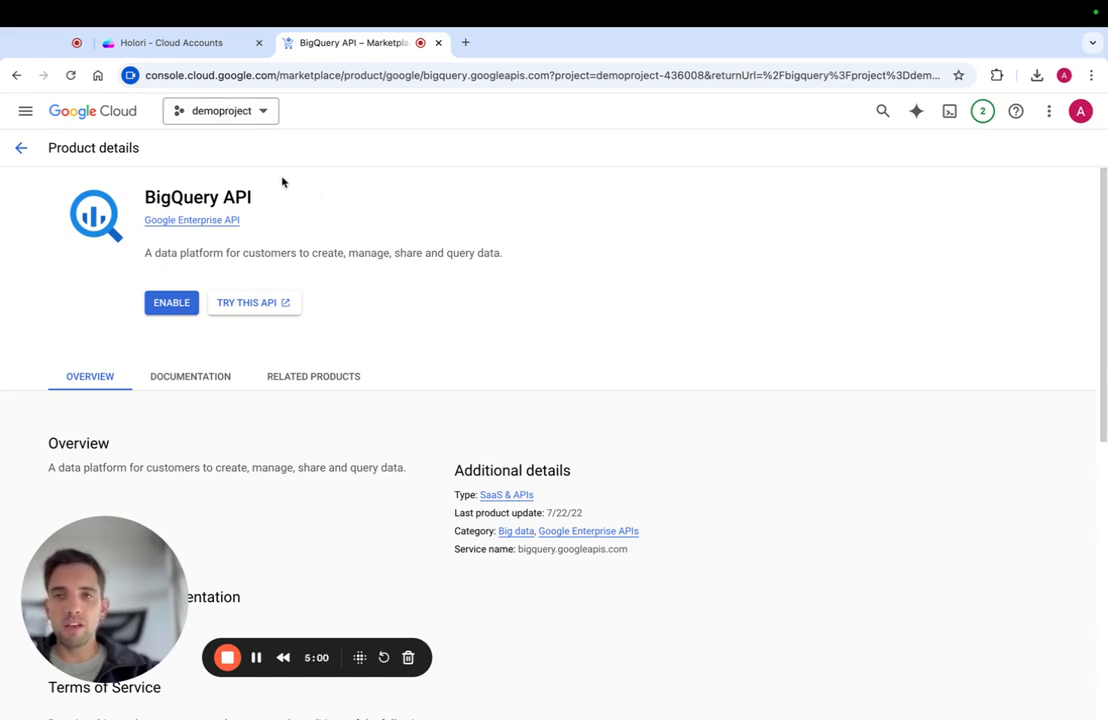
pyautogui.click(163, 307)
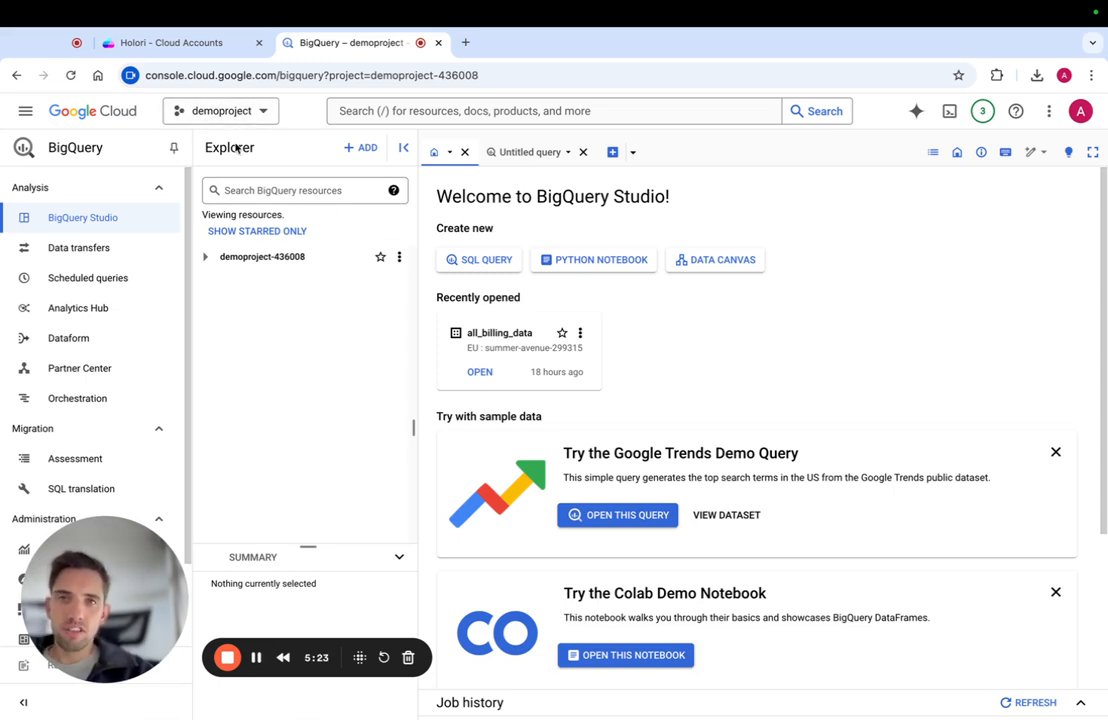
pyautogui.click(400, 260)
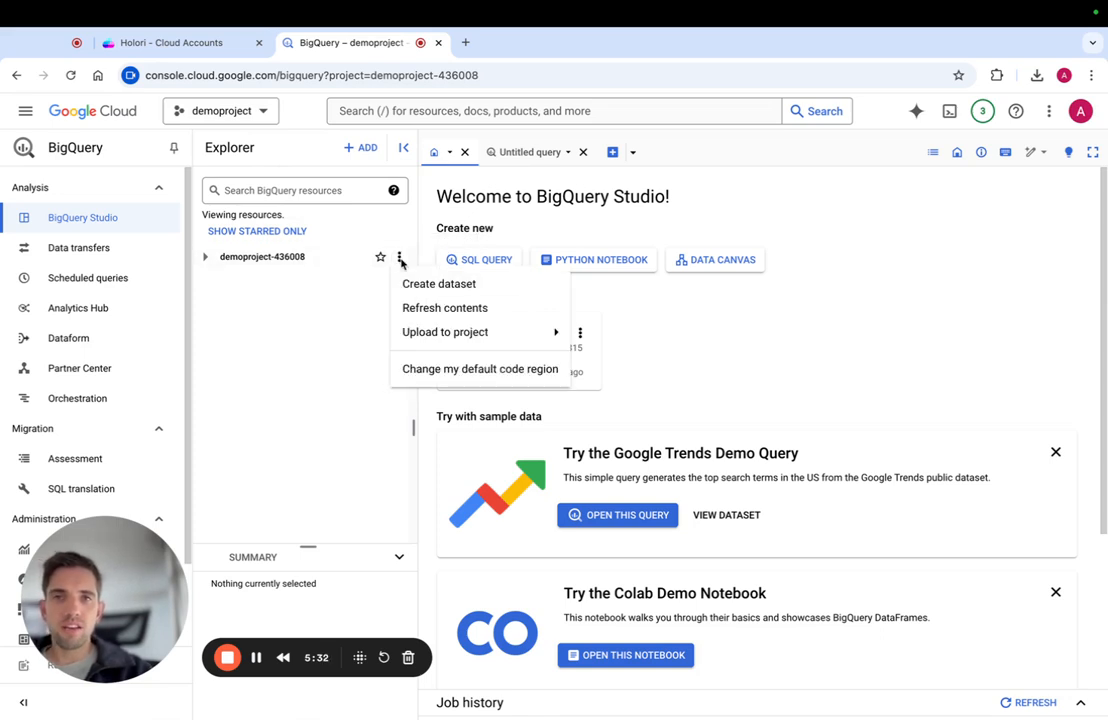
pyautogui.click(487, 287)
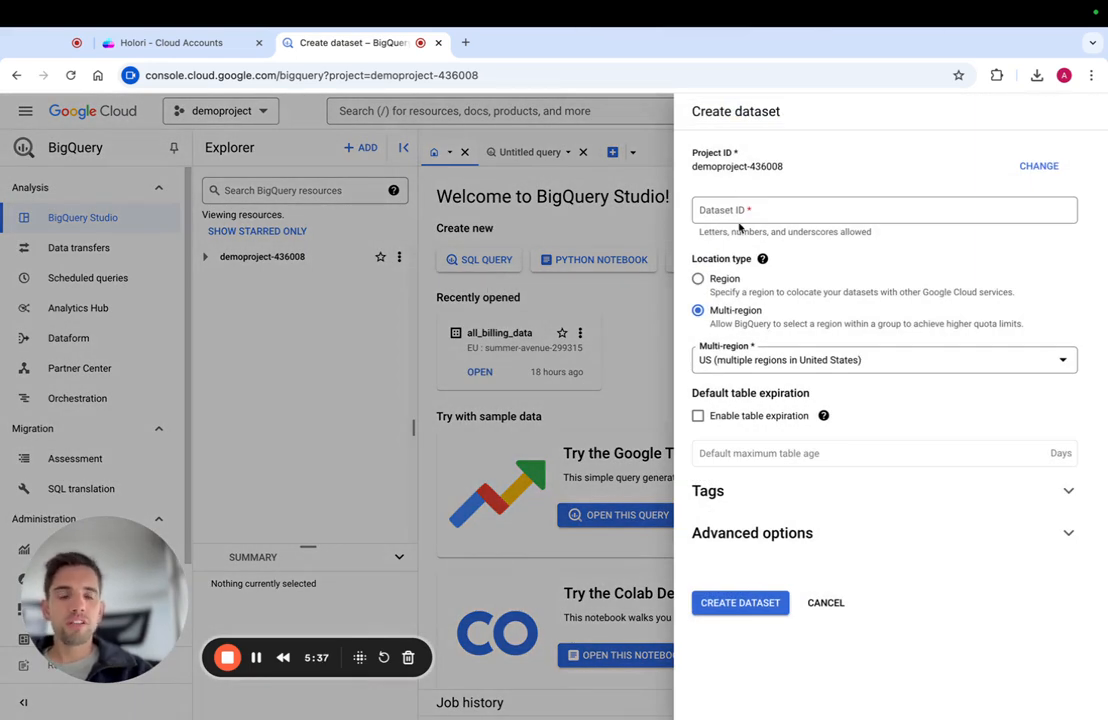
# Step: Copy the dataset name from Holori's Step 3 instructions and enter all_billing_data as the new dataset's ID
pyautogui.click(731, 211)
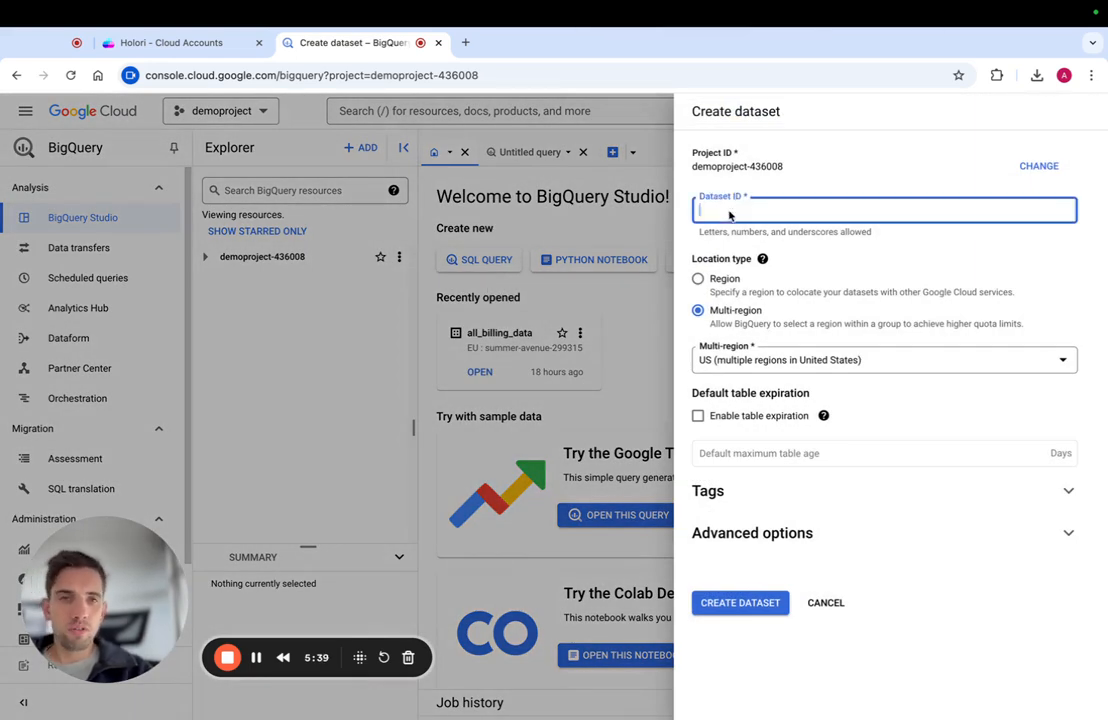
pyautogui.click(190, 45)
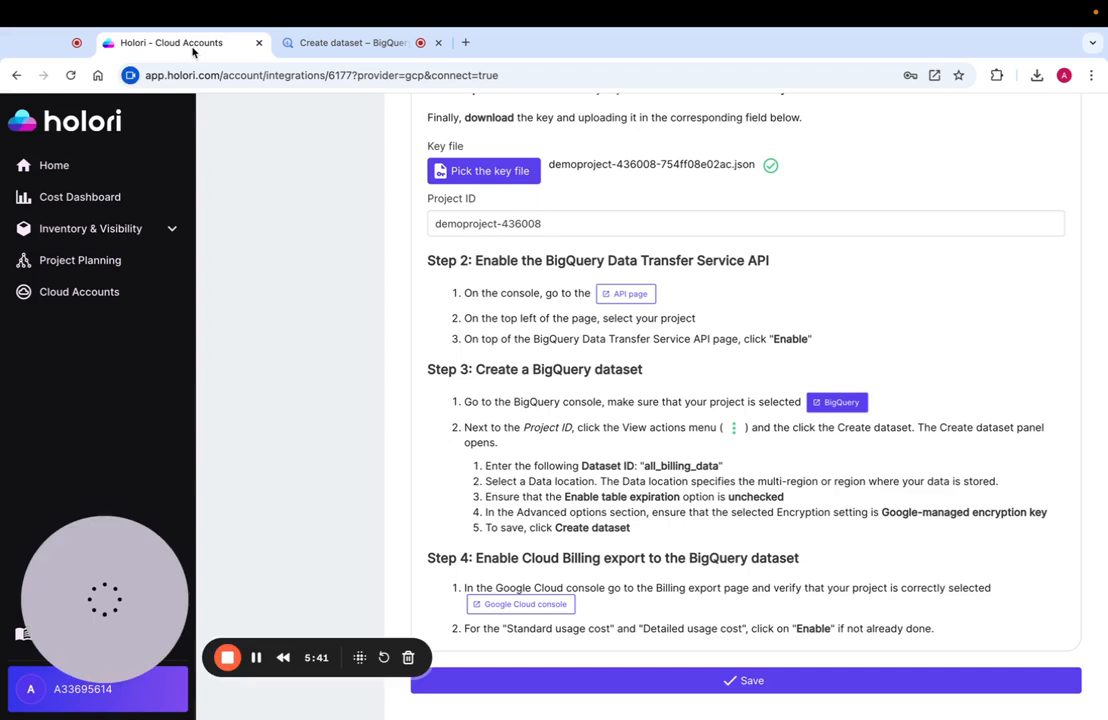
pyautogui.scroll(1, 643, 466)
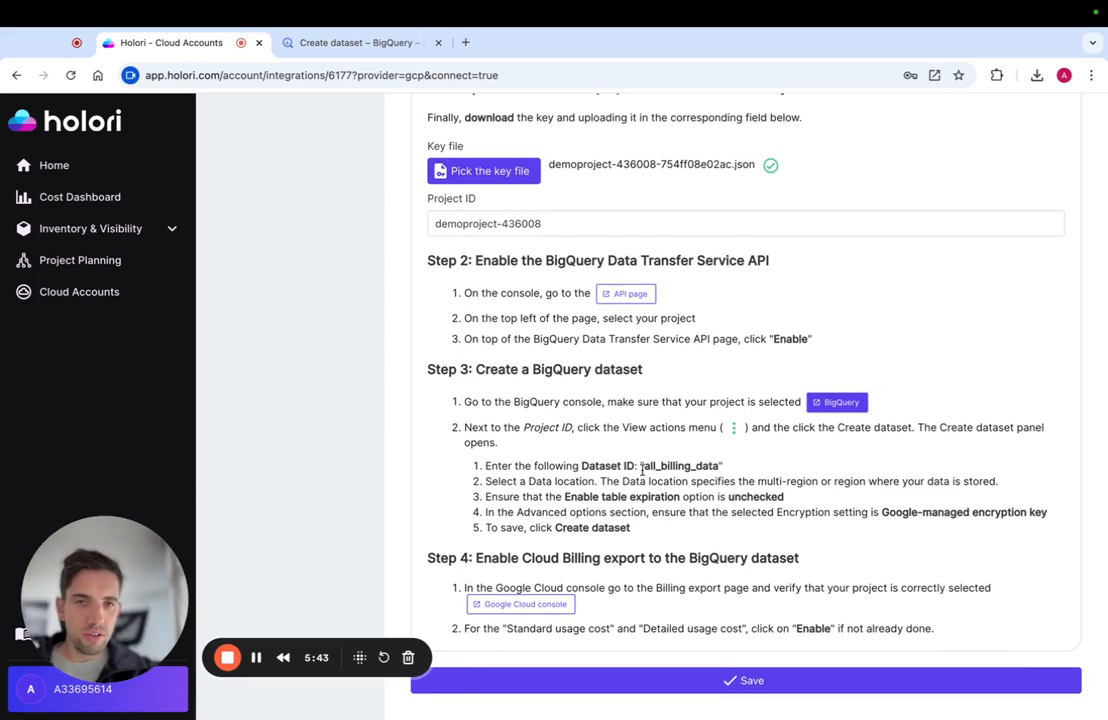
pyautogui.moveTo(643, 466); pyautogui.dragTo(717, 467)
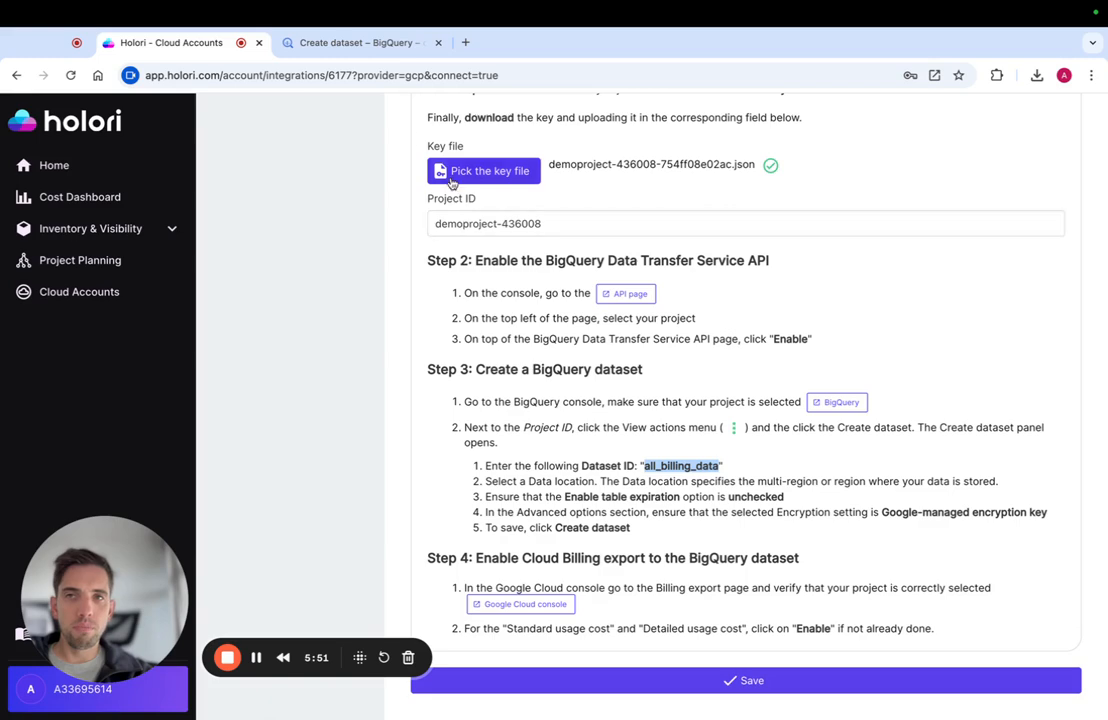
pyautogui.click(345, 42)
pyautogui.write('all_billing_data')
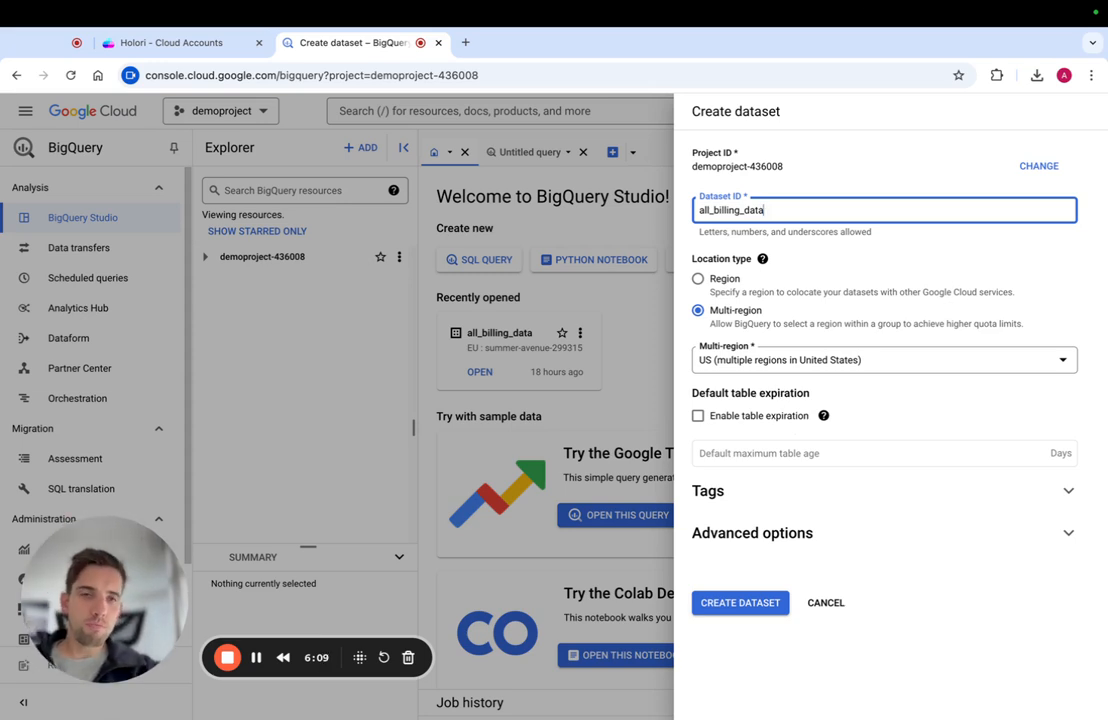
# Step: Check the advanced options for the Google-managed encryption key, create the dataset, and return to Holori, closing the BigQuery tab
pyautogui.moveTo(817, 424)
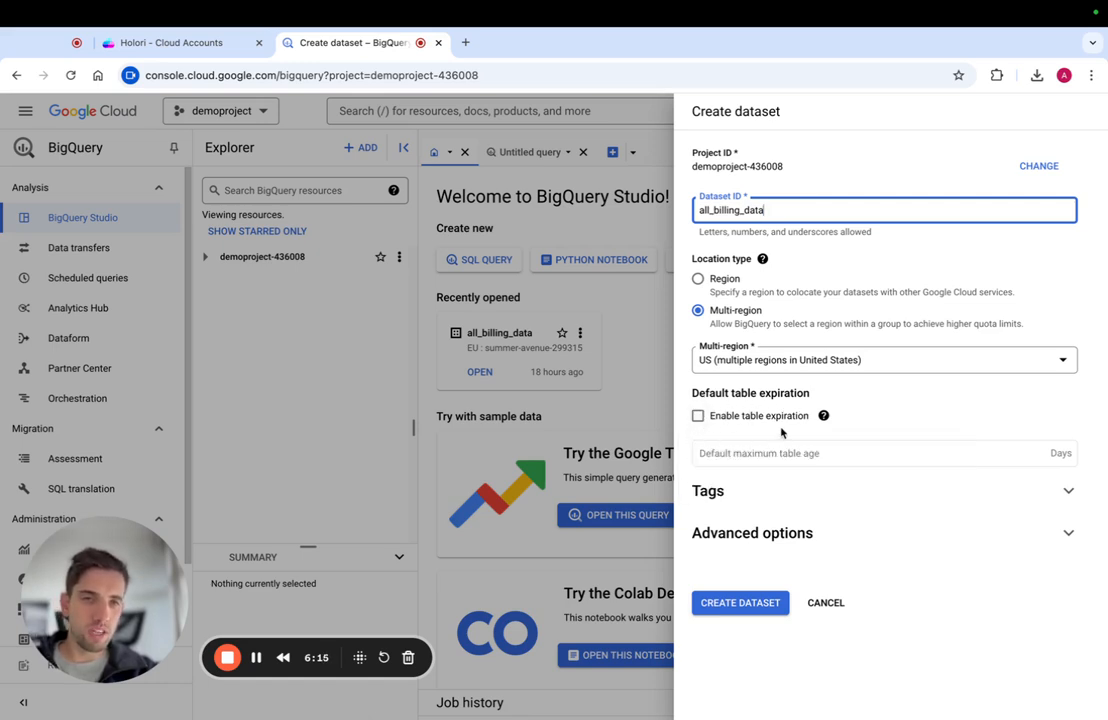
pyautogui.click(799, 532)
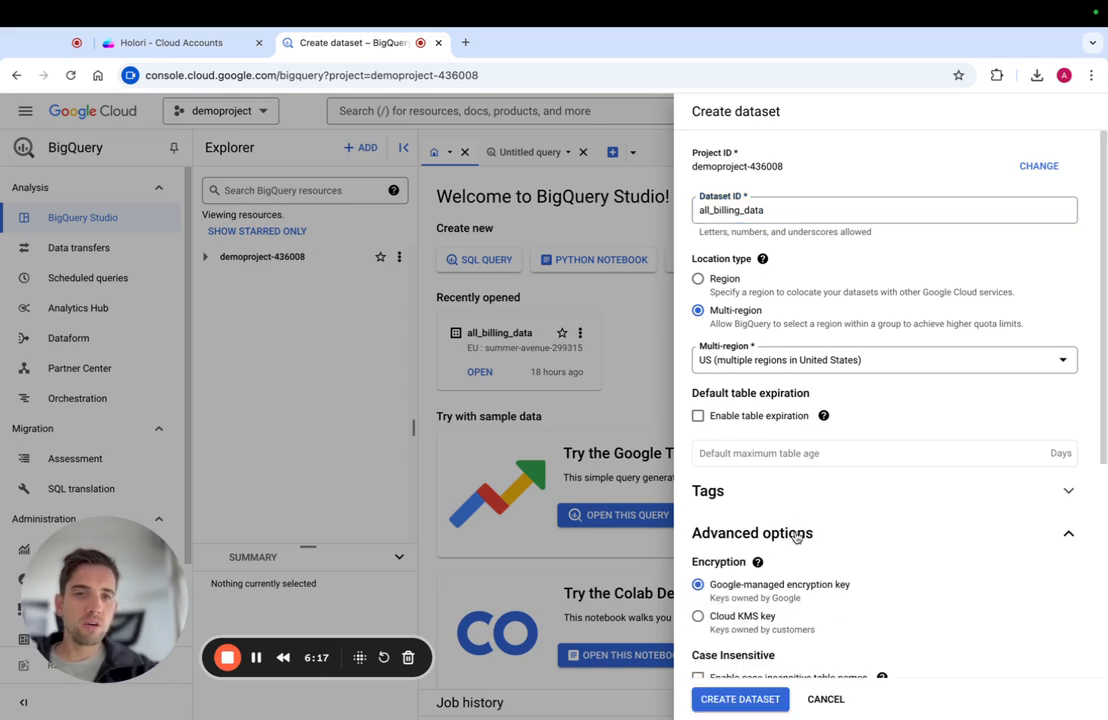
pyautogui.scroll(-1, 796, 538)
pyautogui.scroll(-3, 796, 538)
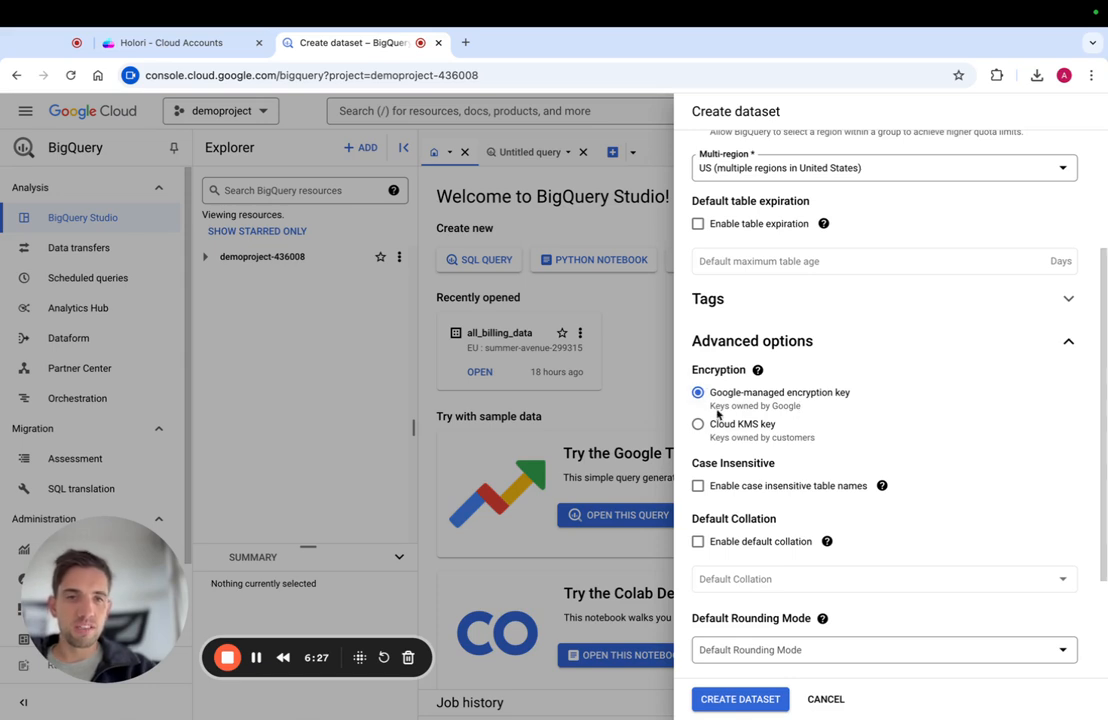
pyautogui.scroll(-3, 793, 439)
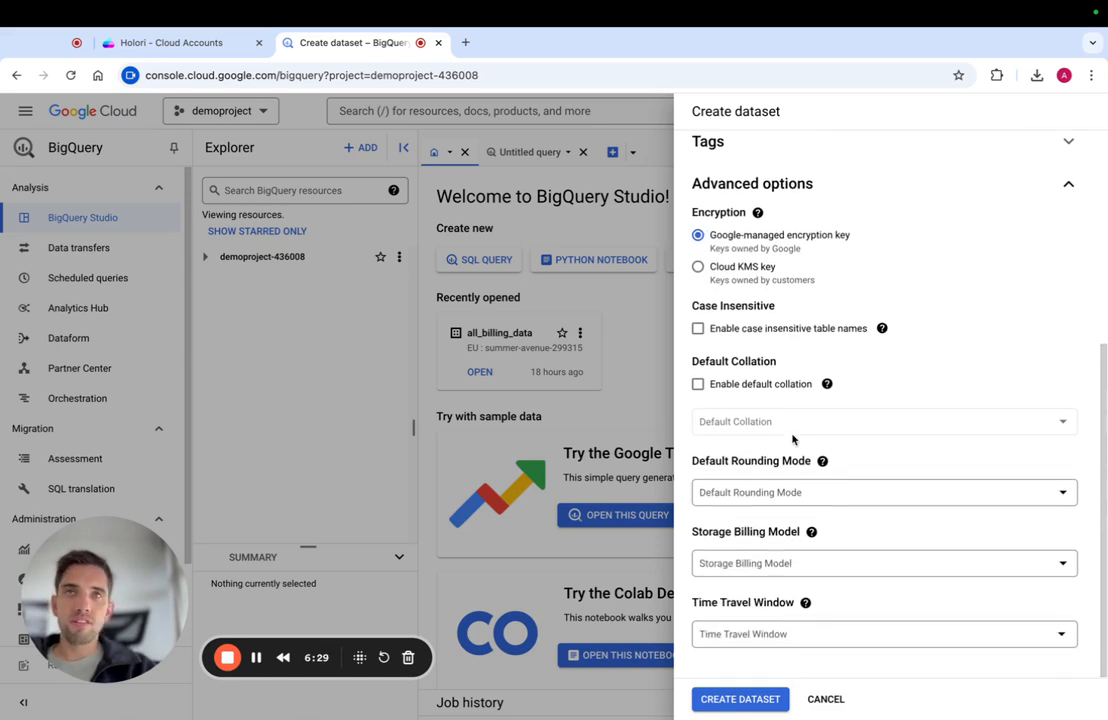
pyautogui.click(741, 700)
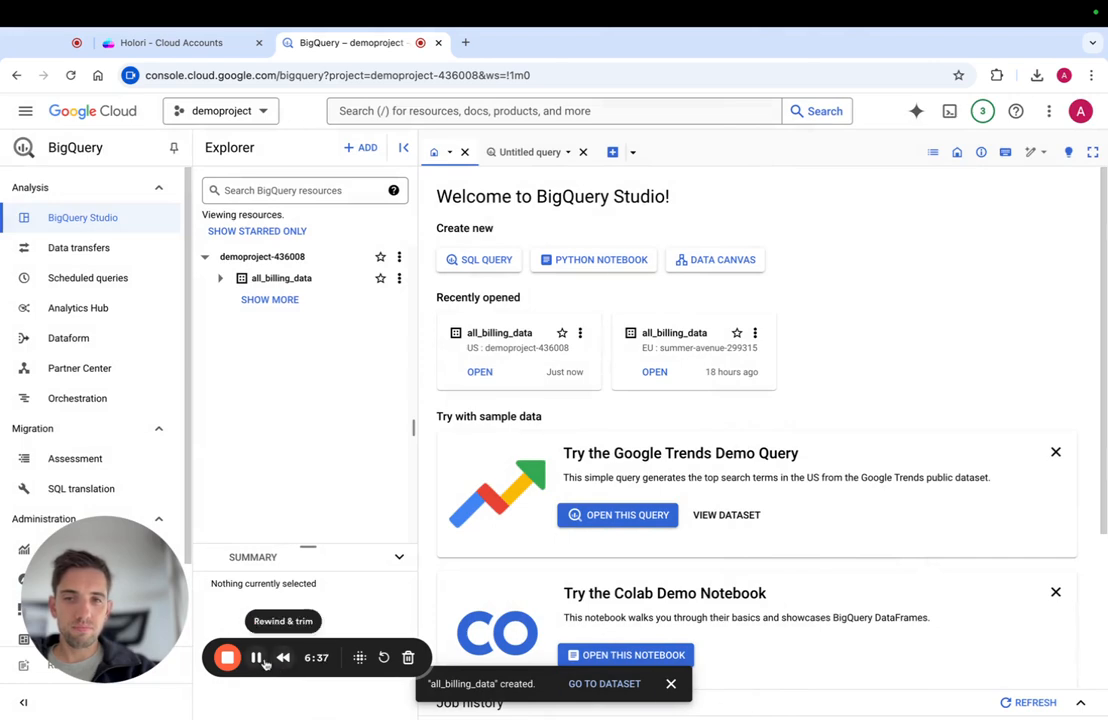
pyautogui.click(231, 44)
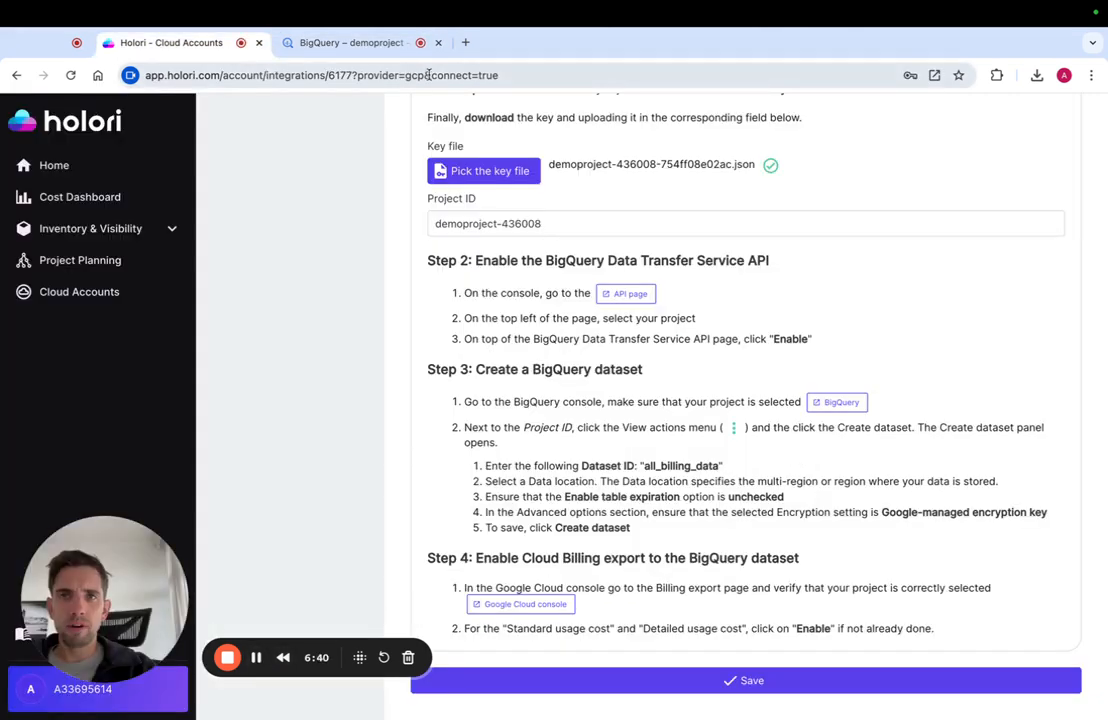
pyautogui.click(438, 42)
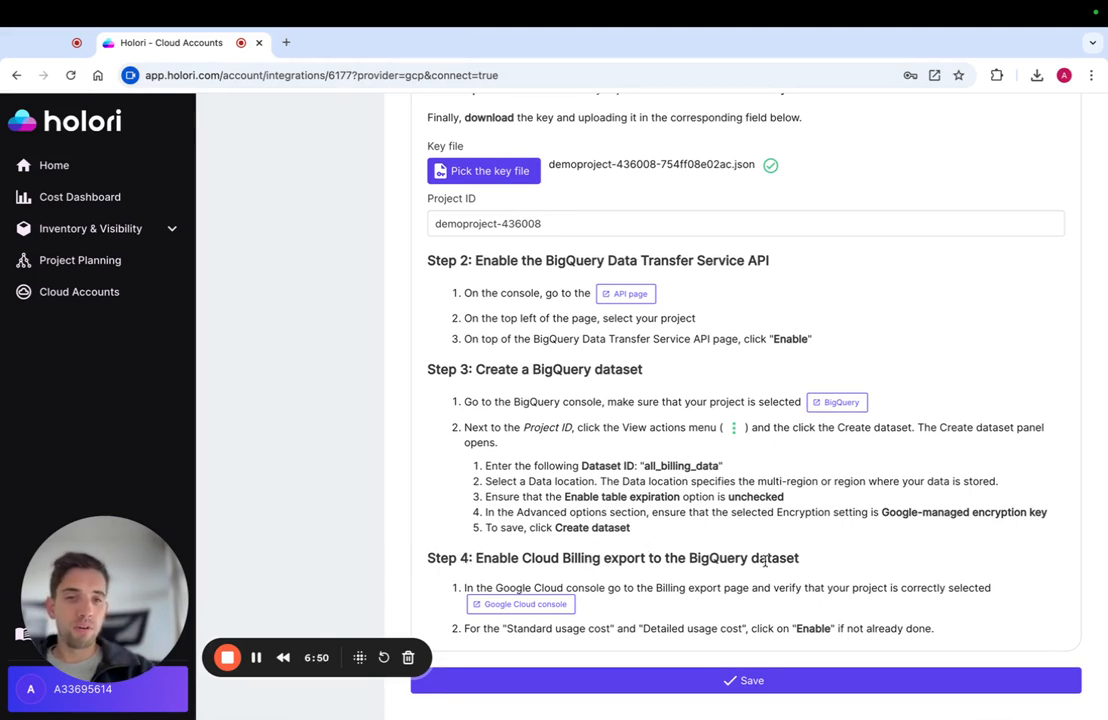
# Step: Open the Billing export page from Step 4 and examine the standard and detailed usage cost export status, project and dataset
pyautogui.click(531, 608)
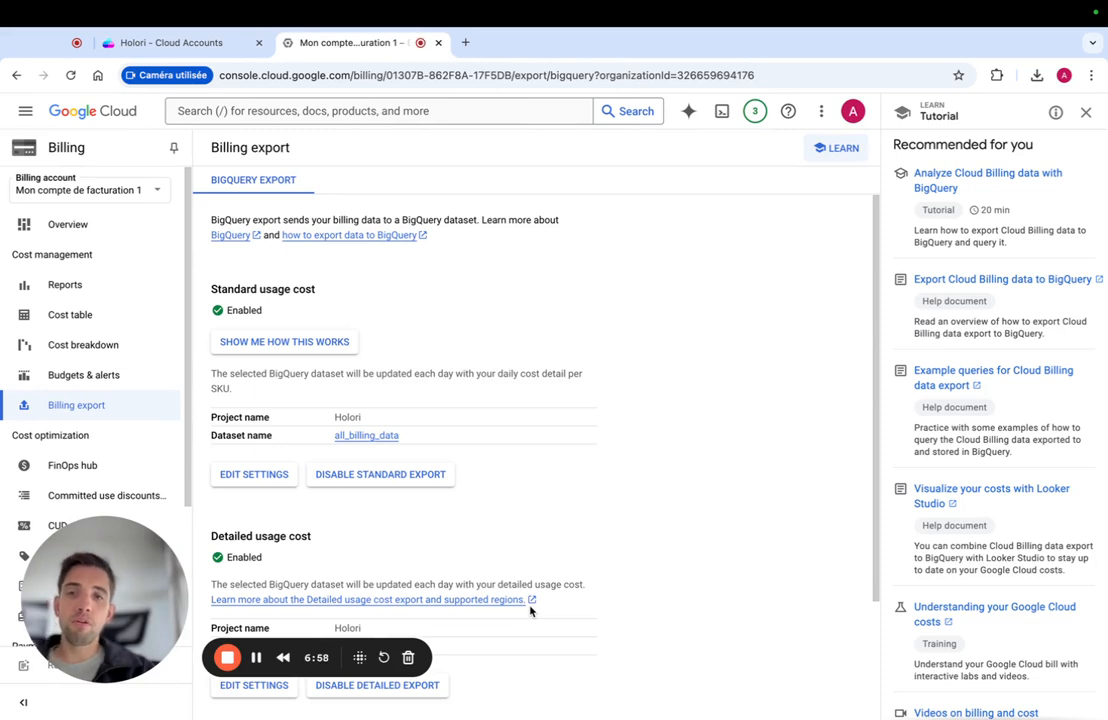
pyautogui.scroll(-1, 531, 610)
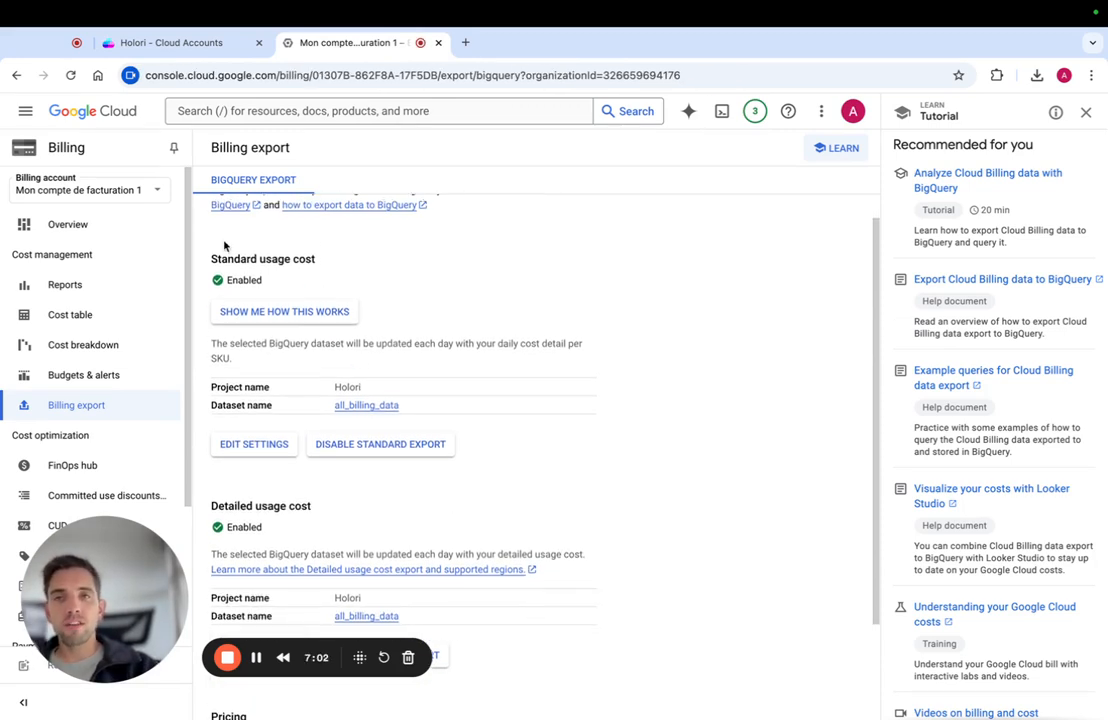
pyautogui.scroll(-2, 190, 332)
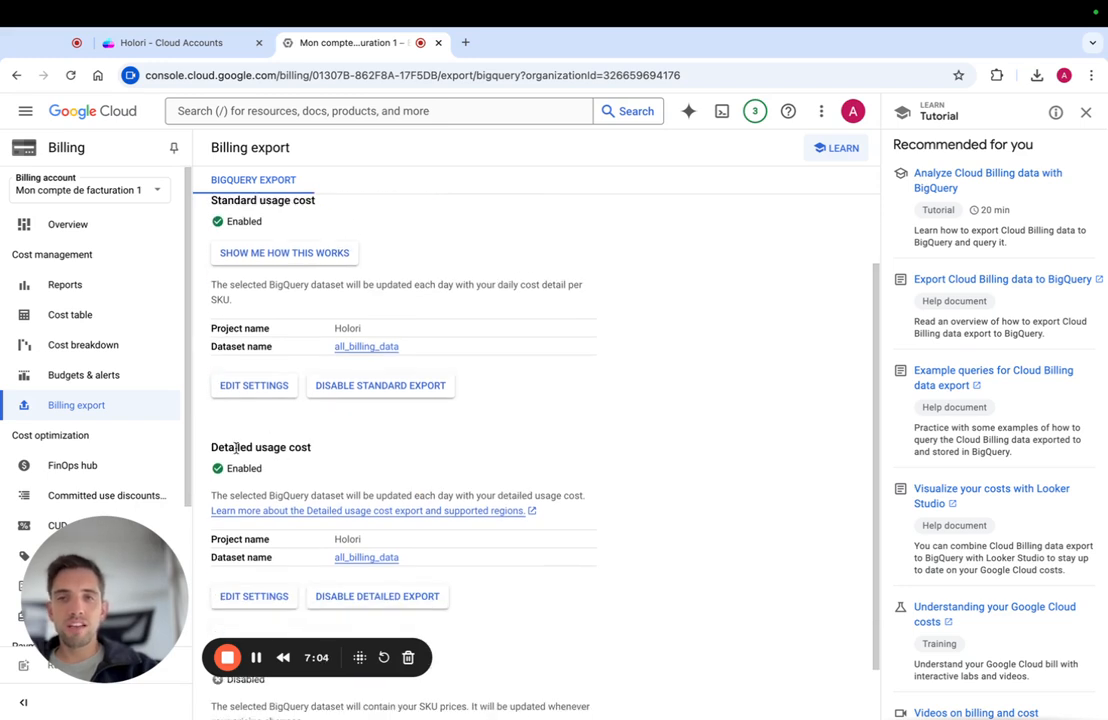
pyautogui.scroll(1, 436, 453)
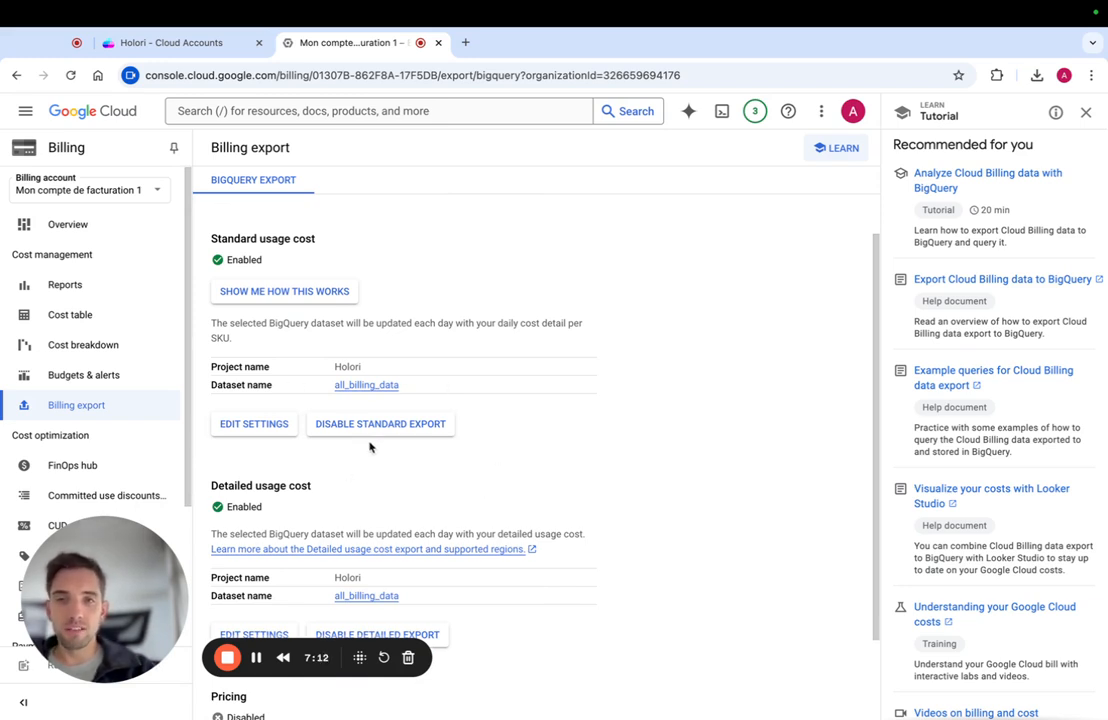
pyautogui.scroll(-2, 428, 487)
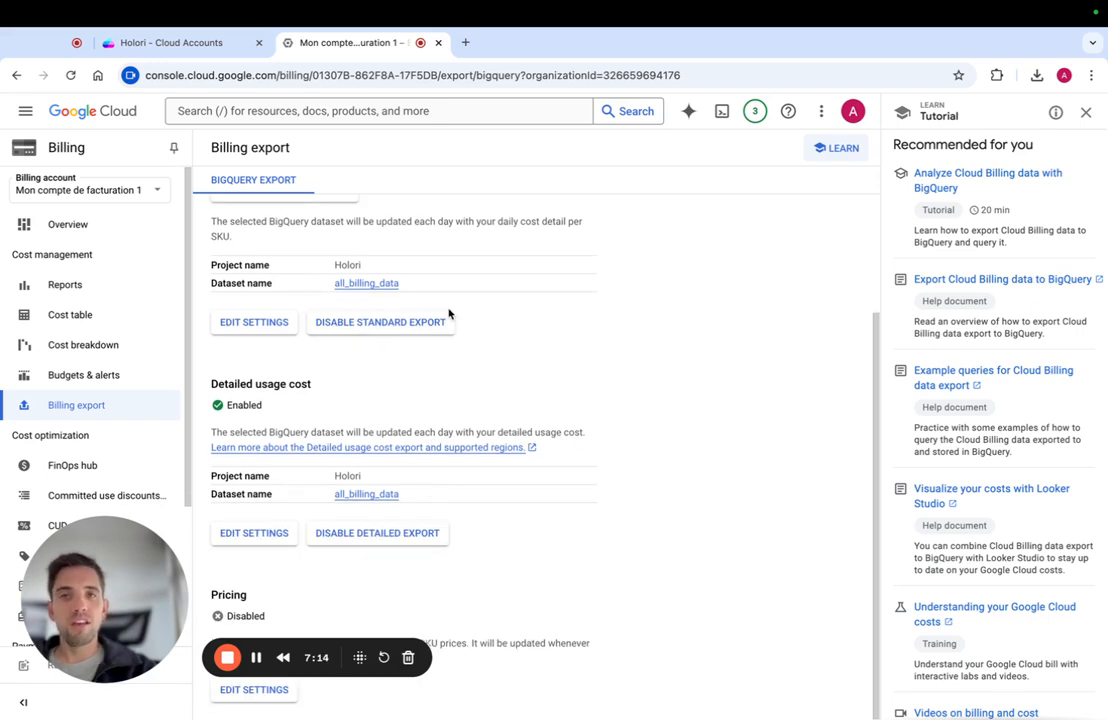
pyautogui.scroll(1, 448, 313)
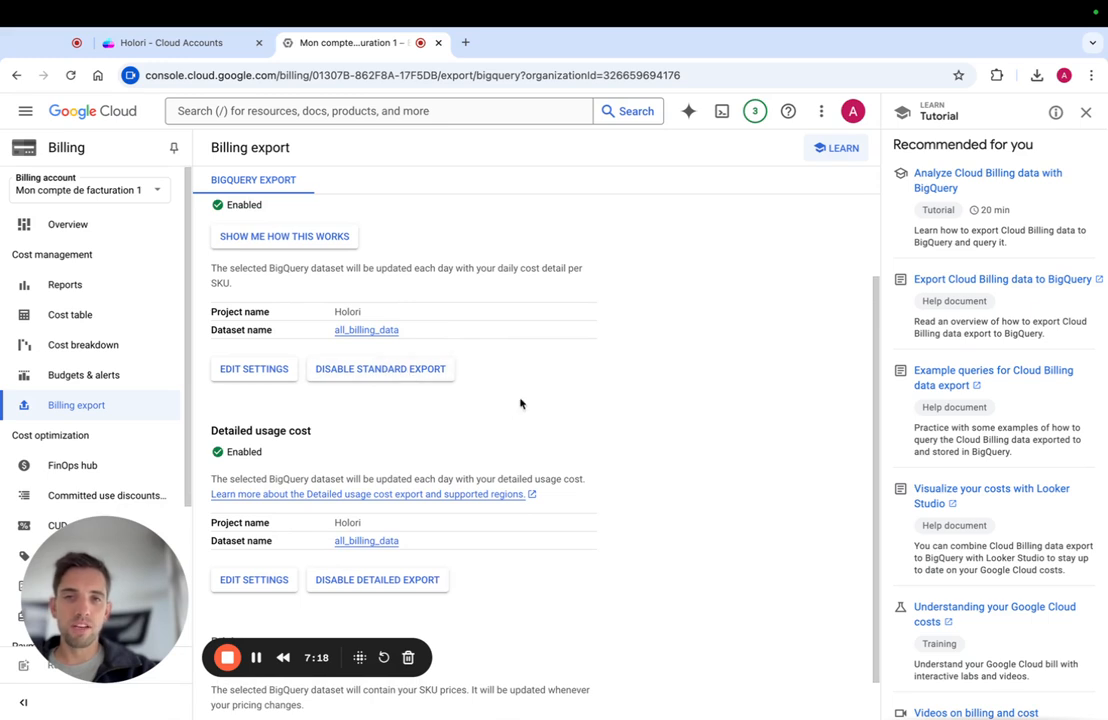
pyautogui.scroll(-1, 414, 385)
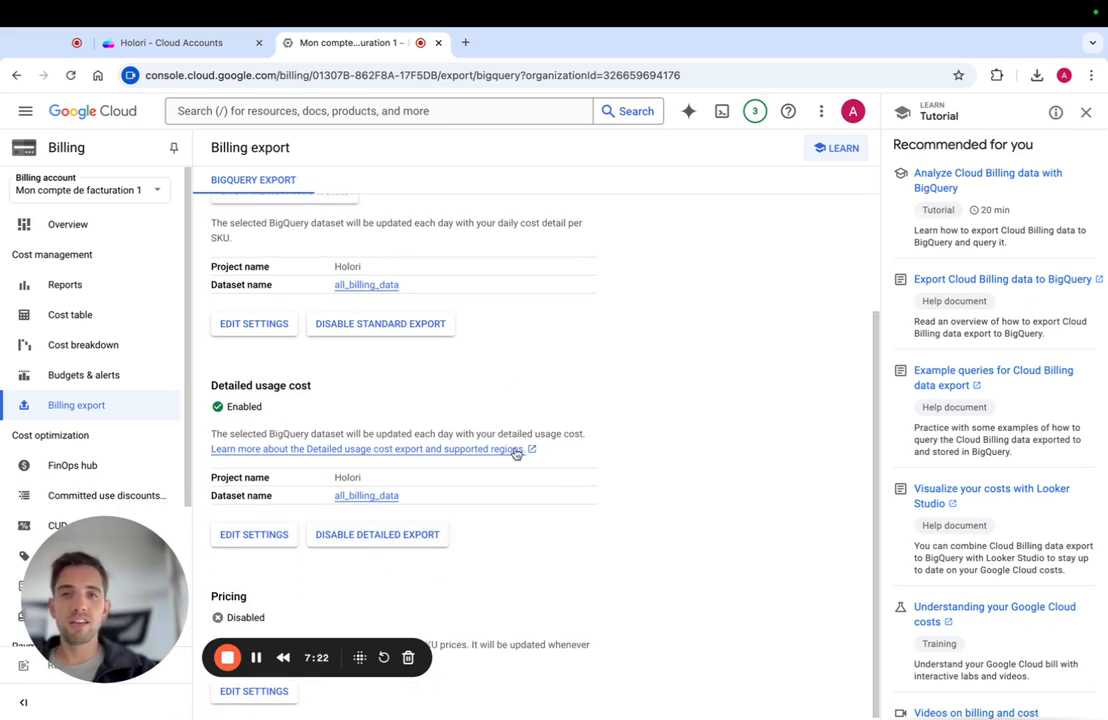
pyautogui.scroll(1, 535, 442)
pyautogui.scroll(1, 539, 437)
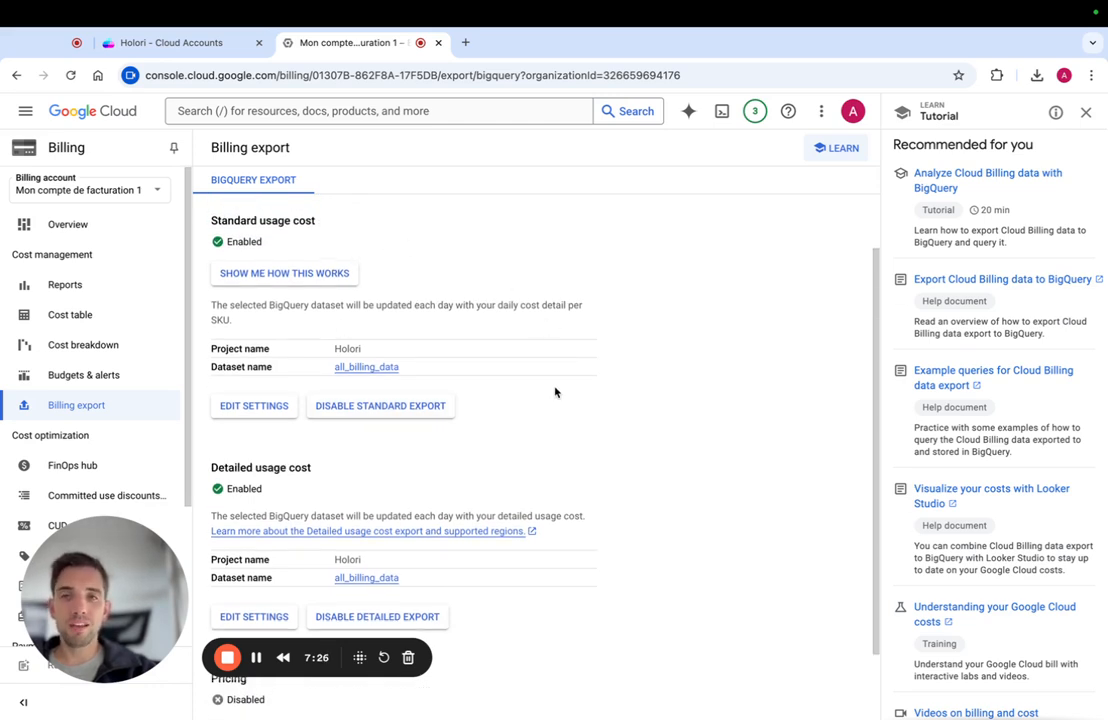
pyautogui.scroll(-2, 554, 391)
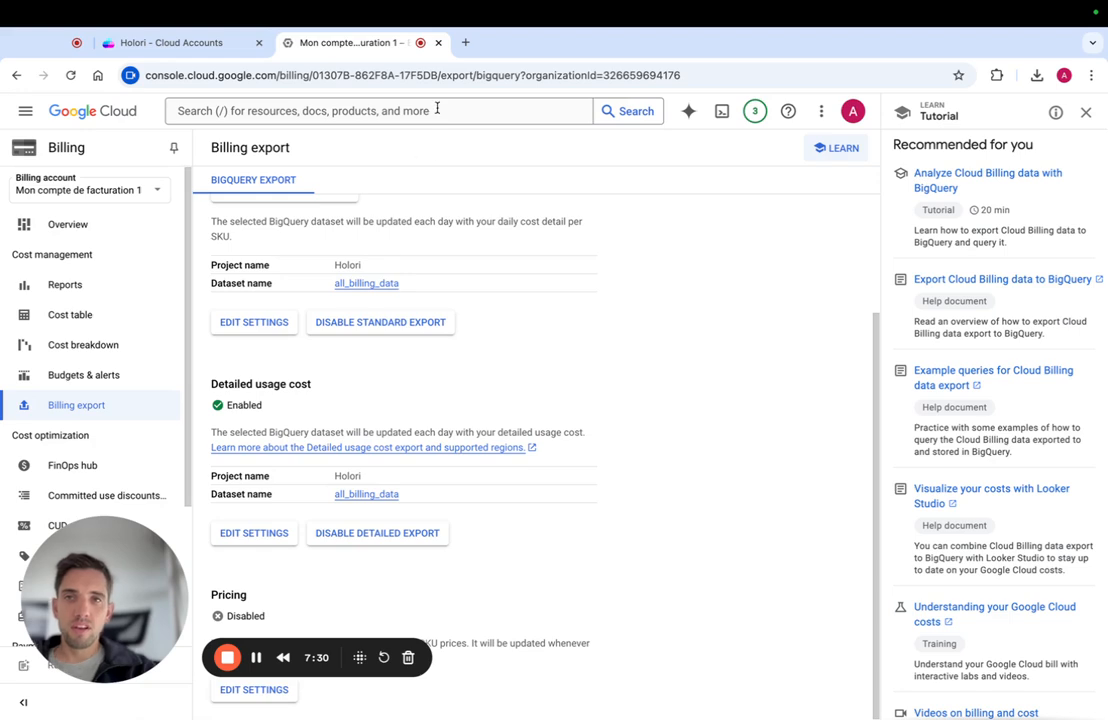
# Step: Close the Billing export page and save the GCP account connection in Holori
pyautogui.click(437, 43)
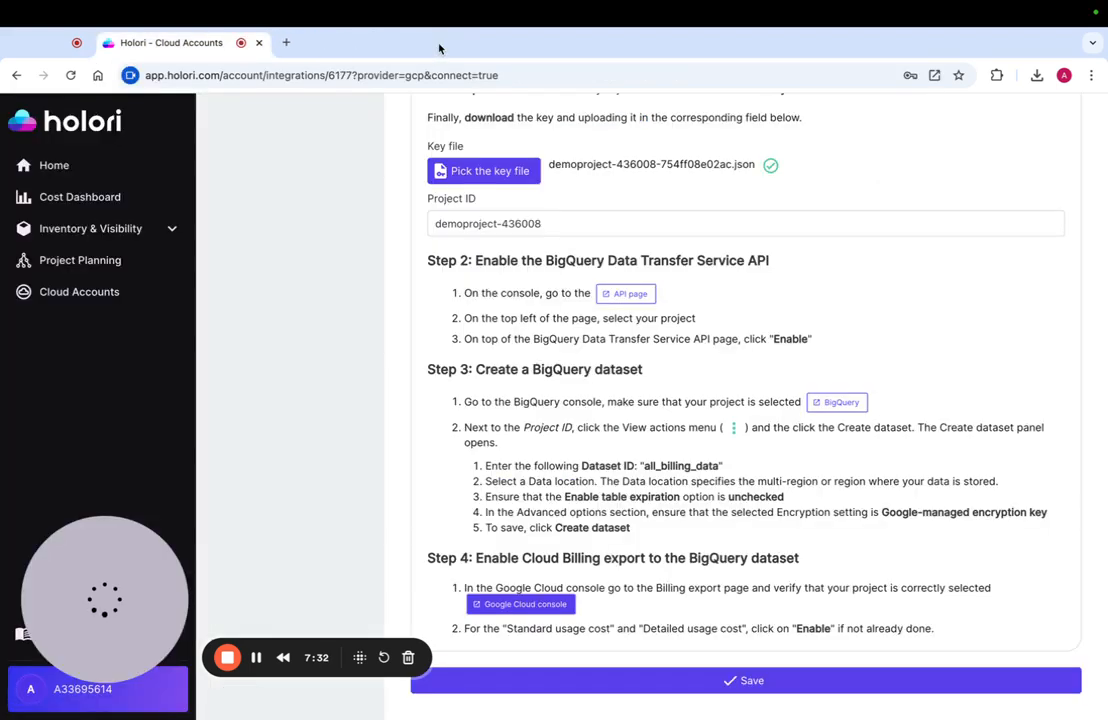
pyautogui.click(759, 683)
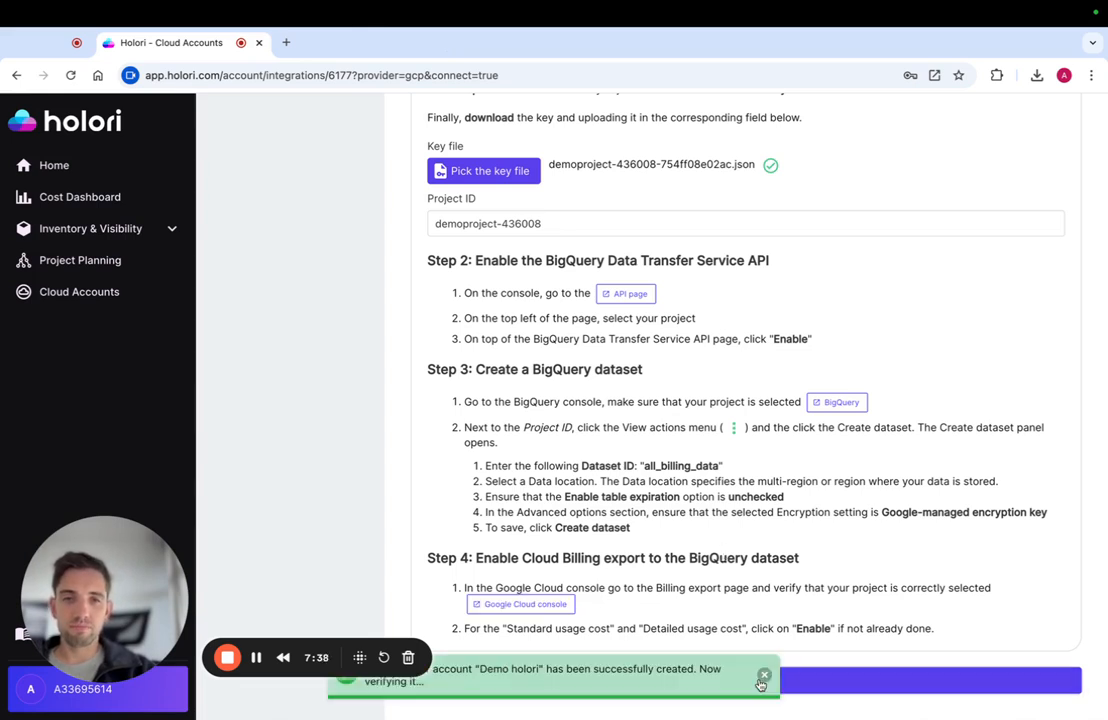